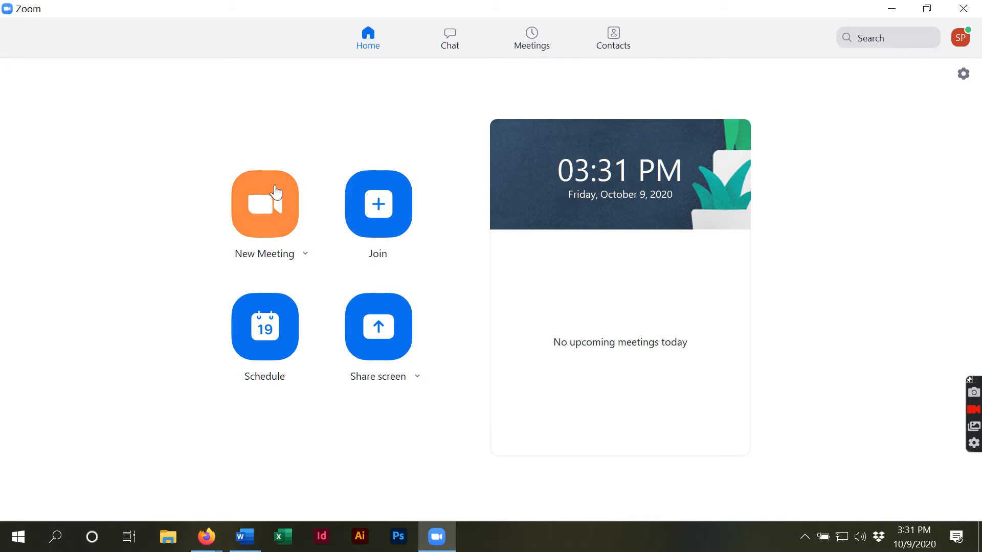
Step: Start an instant meeting and end it for all participants
click(292, 218)
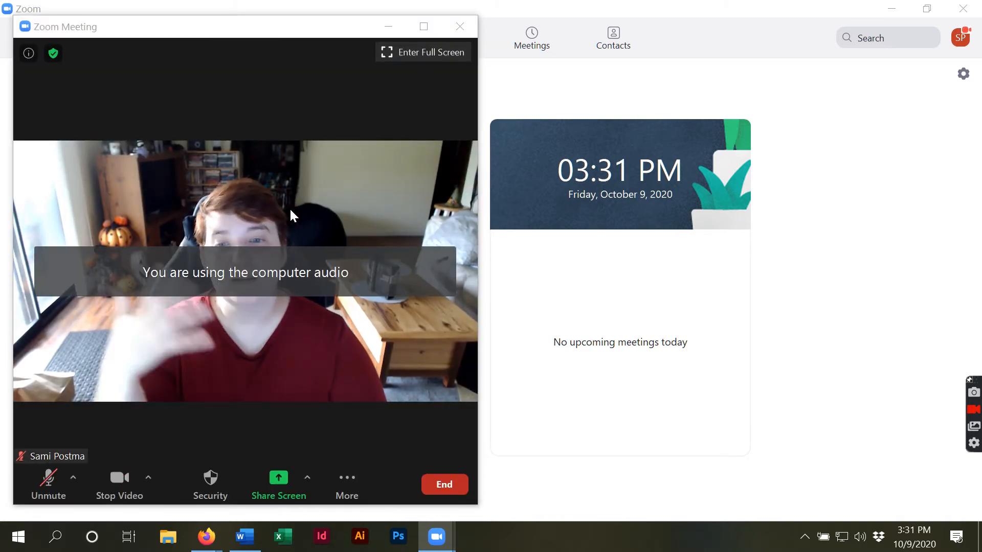
click(445, 488)
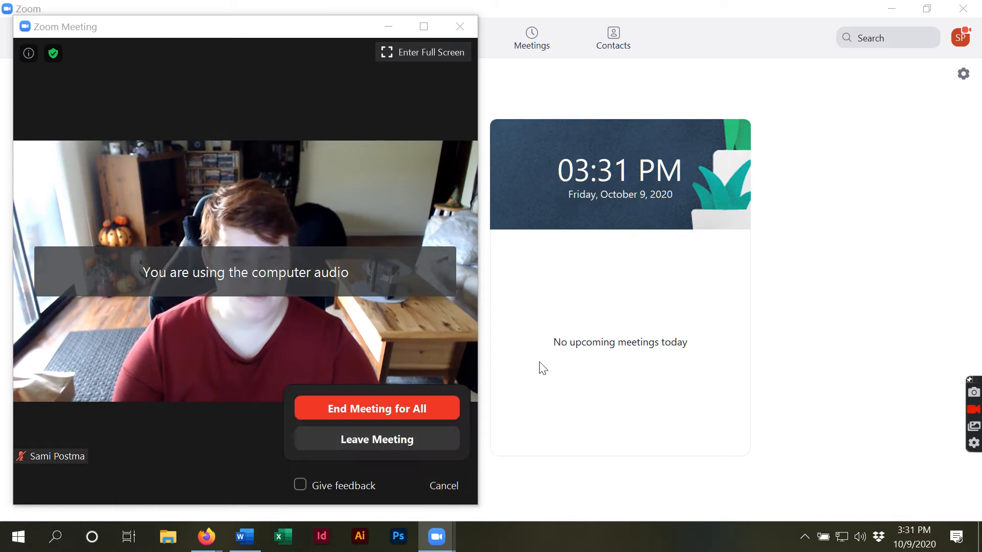
click(443, 409)
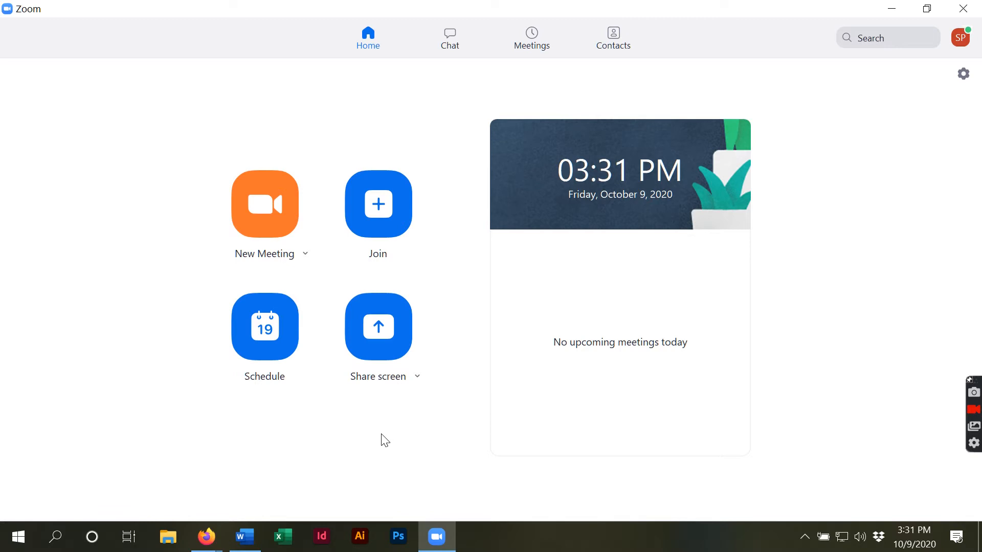
Step: Begin scheduling a meeting, trying the recurring meeting option on and off and viewing the available time zones
click(261, 355)
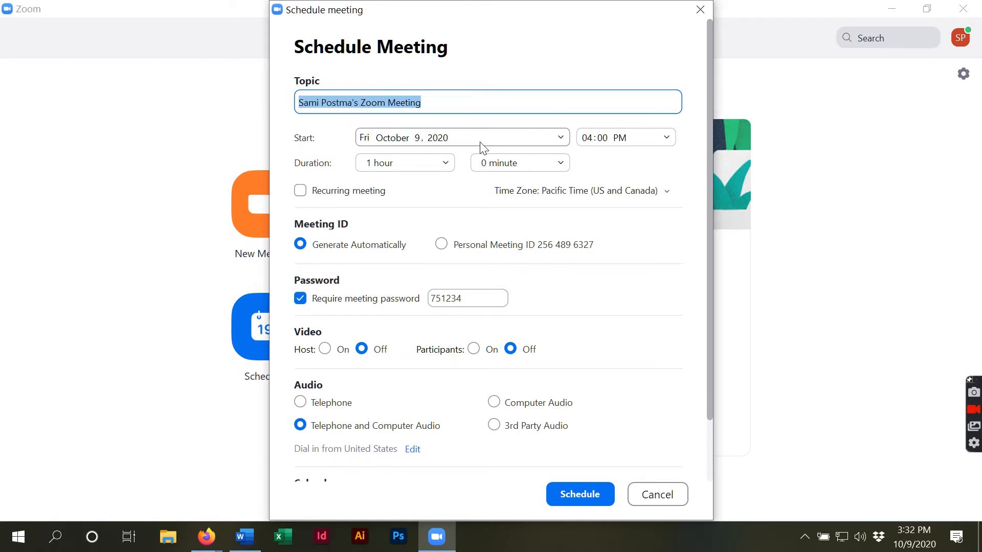
click(341, 194)
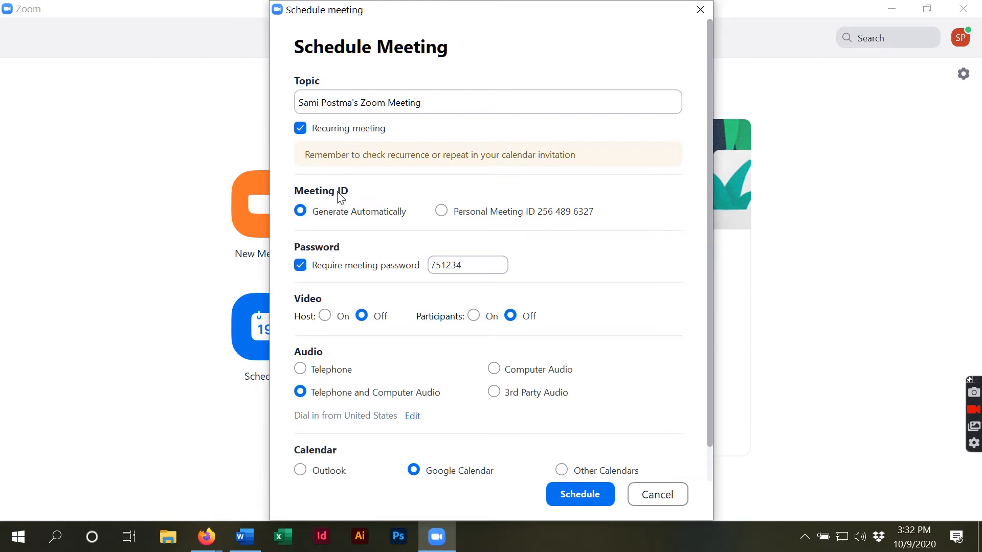
click(344, 132)
click(556, 194)
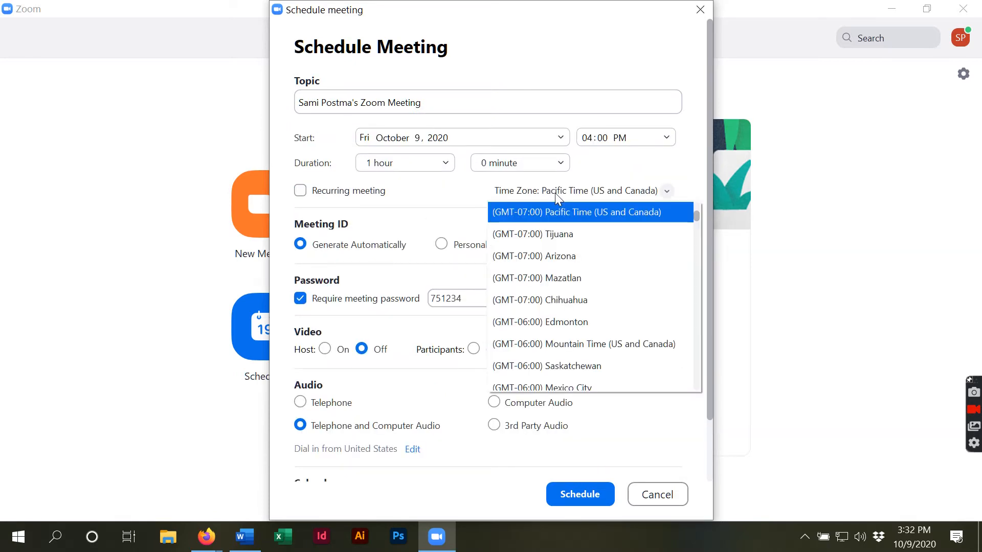
click(555, 195)
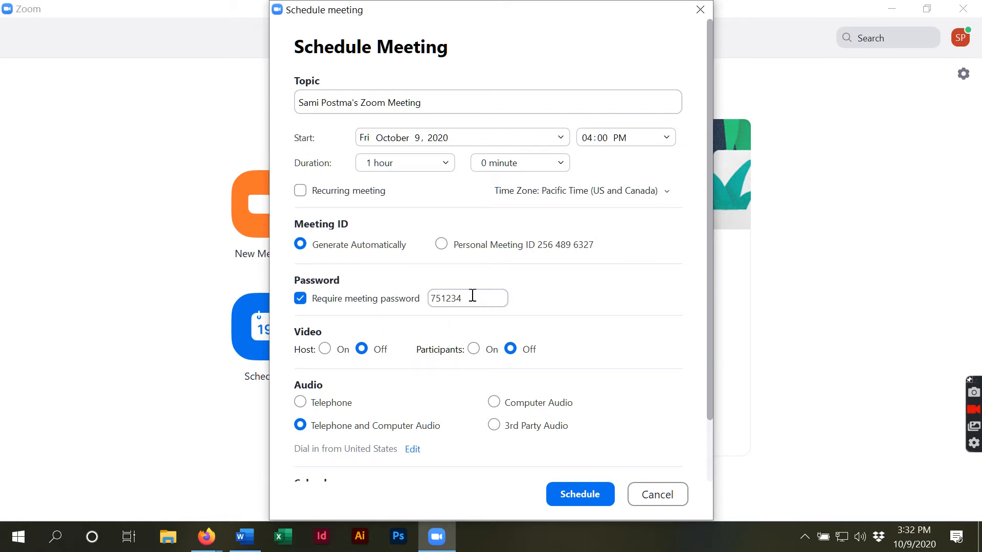
Step: Turn off the required meeting password, review the remaining scheduling options, and cancel scheduling the meeting
click(387, 301)
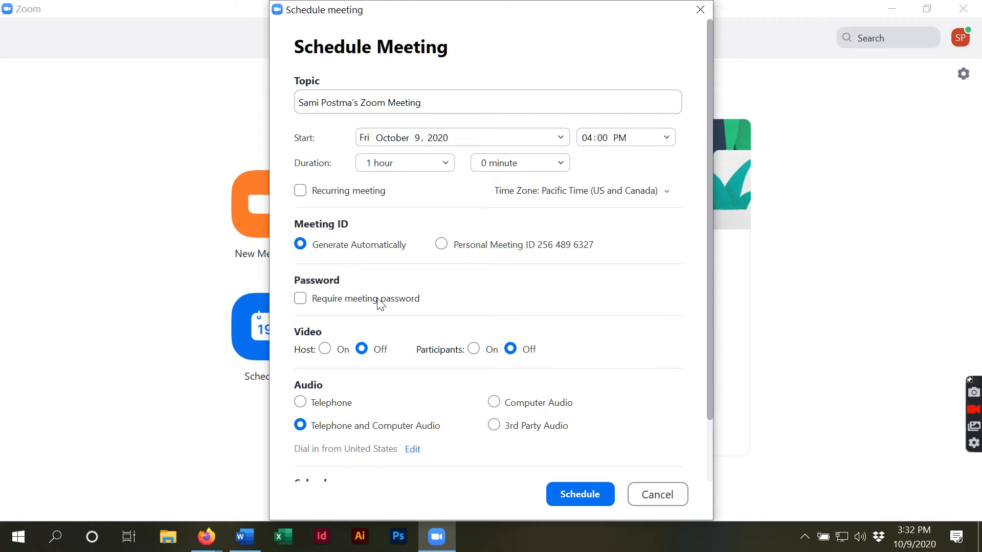
scroll(380, 304, down, 2)
scroll(434, 314, down, 1)
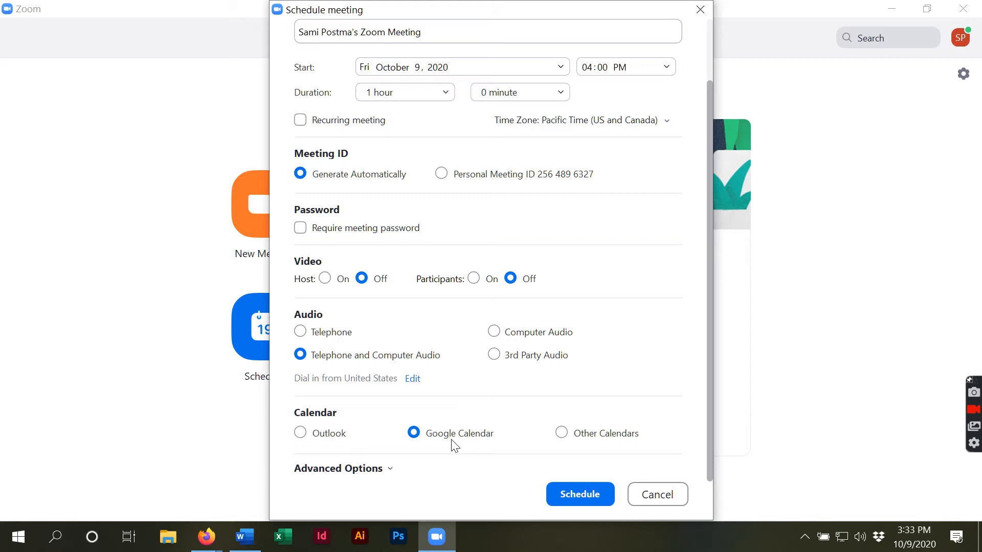
click(681, 494)
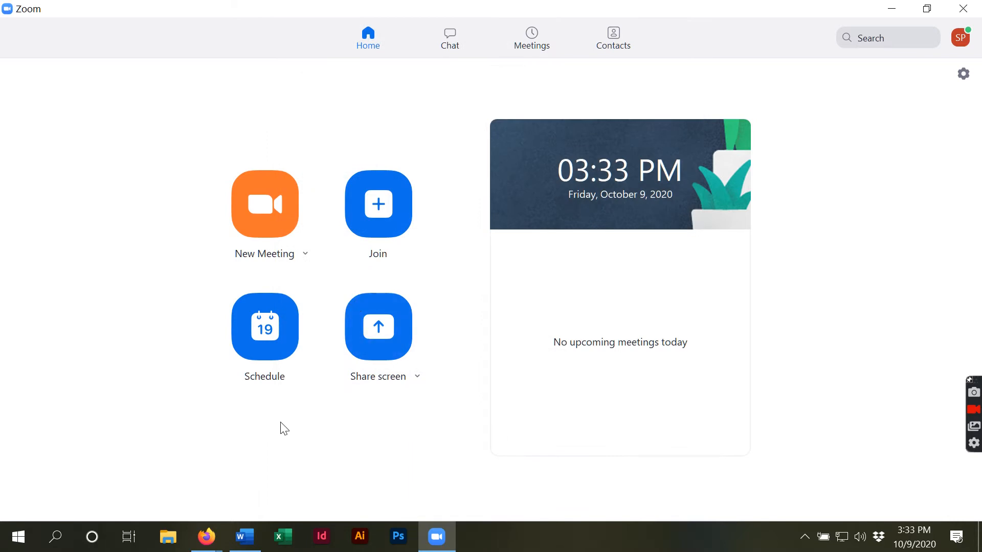
Step: Start a new meeting, maximize its window, and bring up the options for inviting people
click(249, 186)
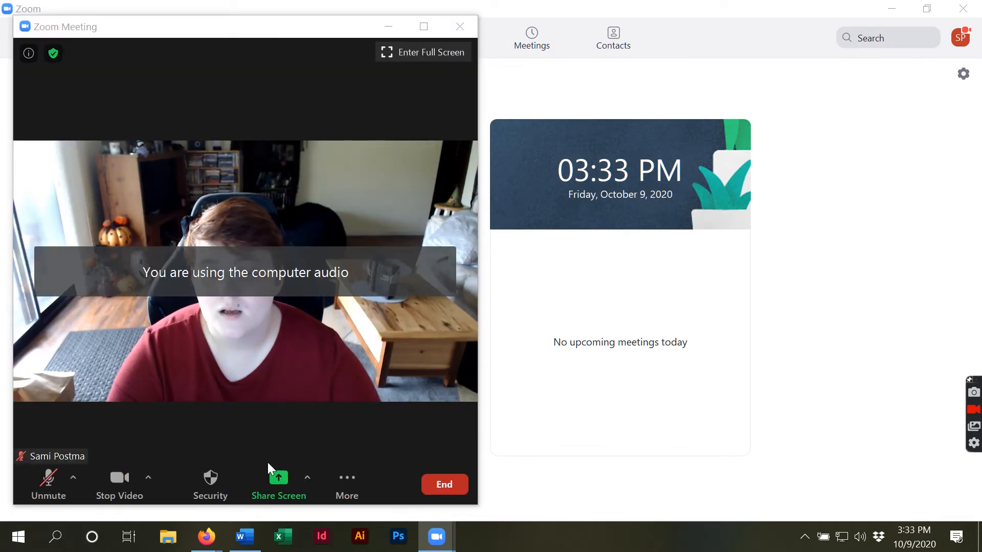
click(347, 473)
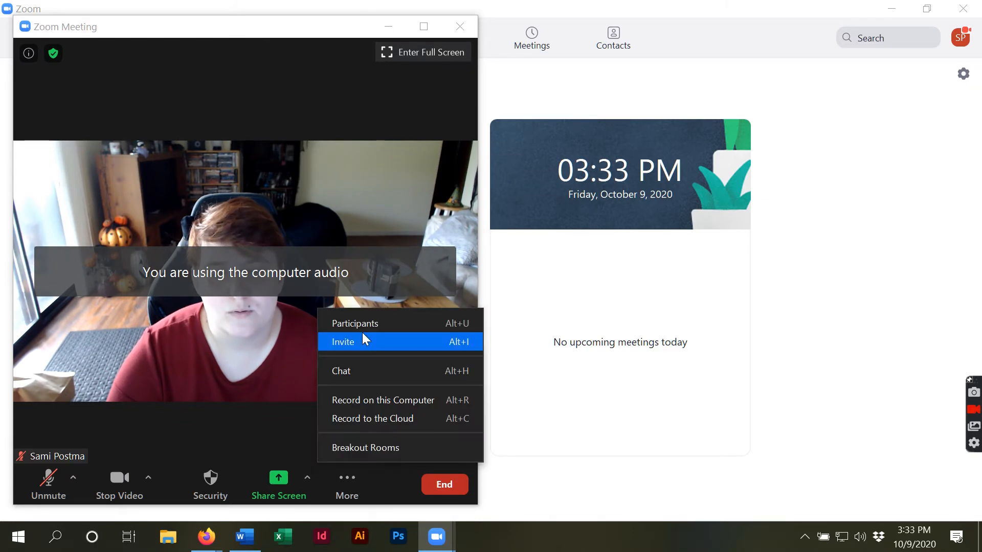
click(424, 27)
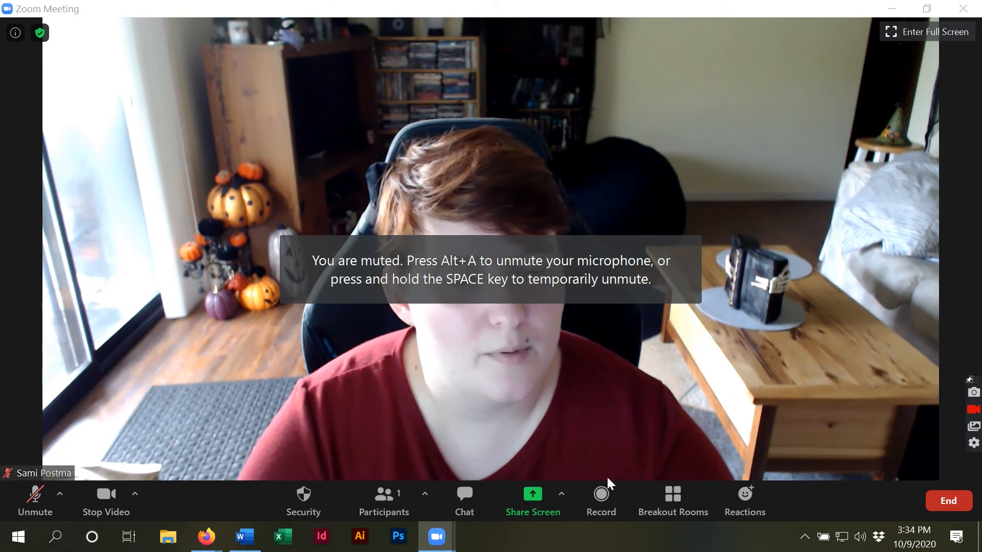
click(424, 495)
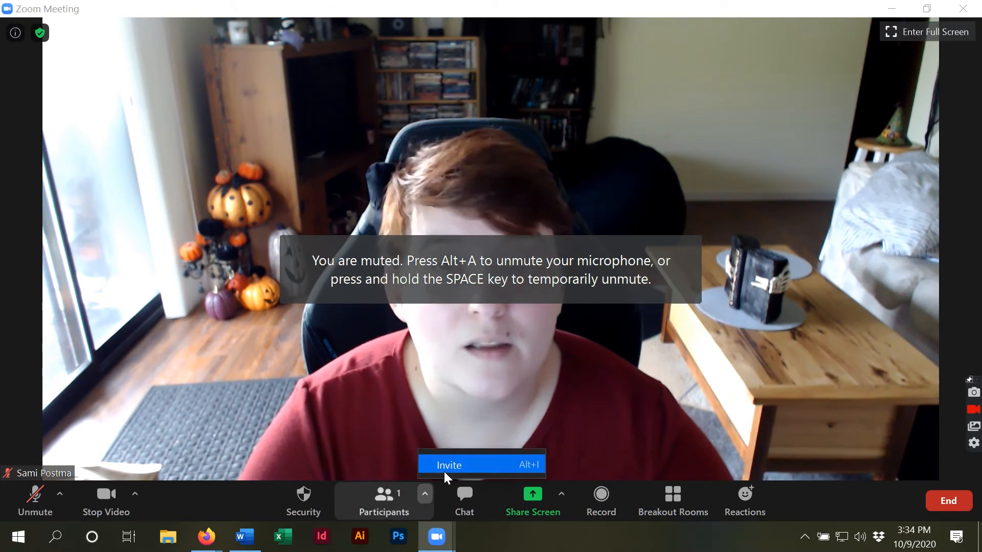
click(445, 463)
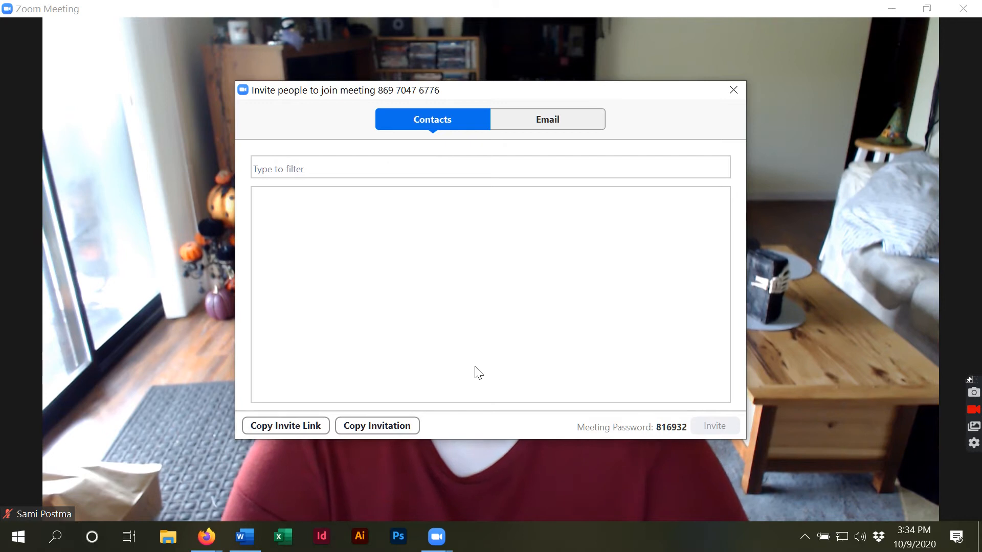
Step: Copy the full meeting invitation from the email invite options and paste it, including the meeting passcode, into a group chat message to Everyone
click(543, 125)
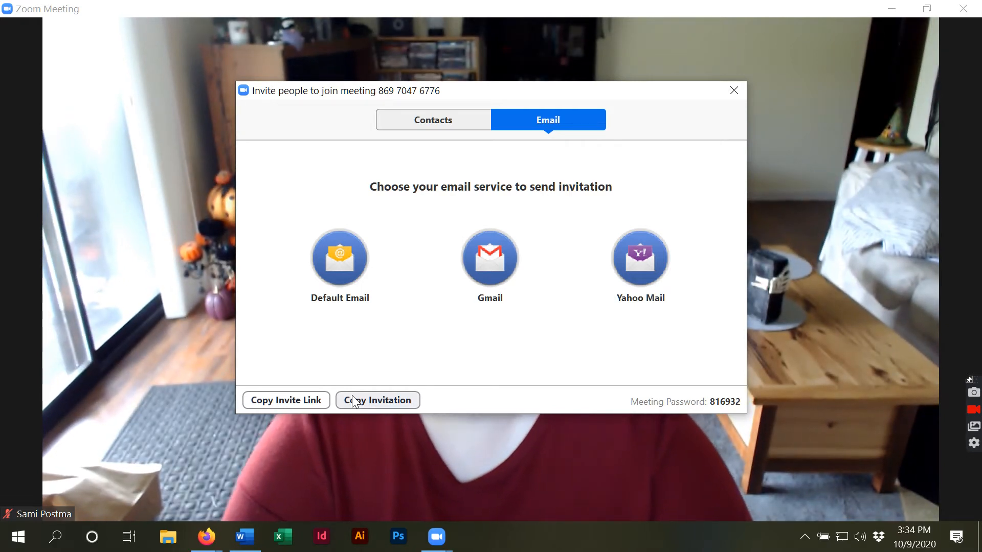
click(352, 399)
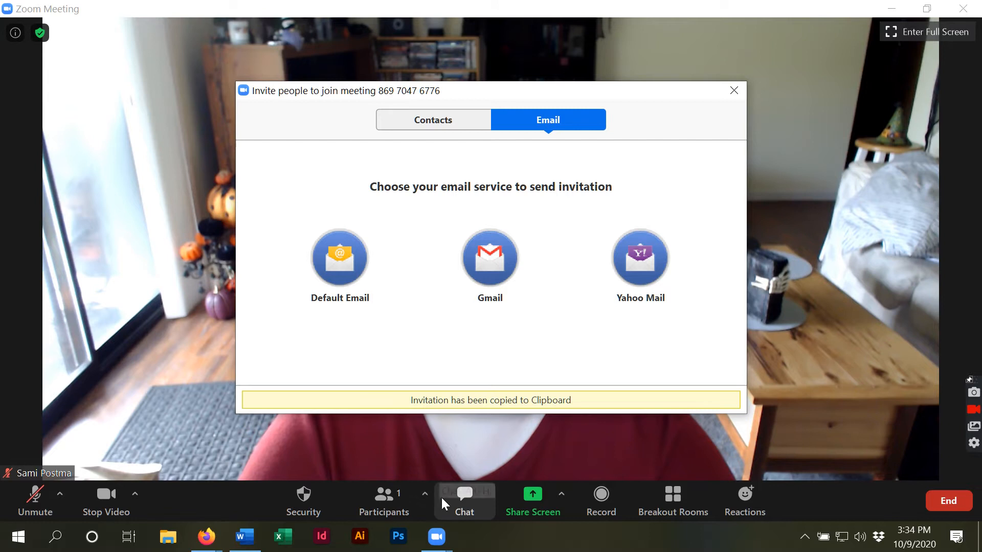
click(460, 497)
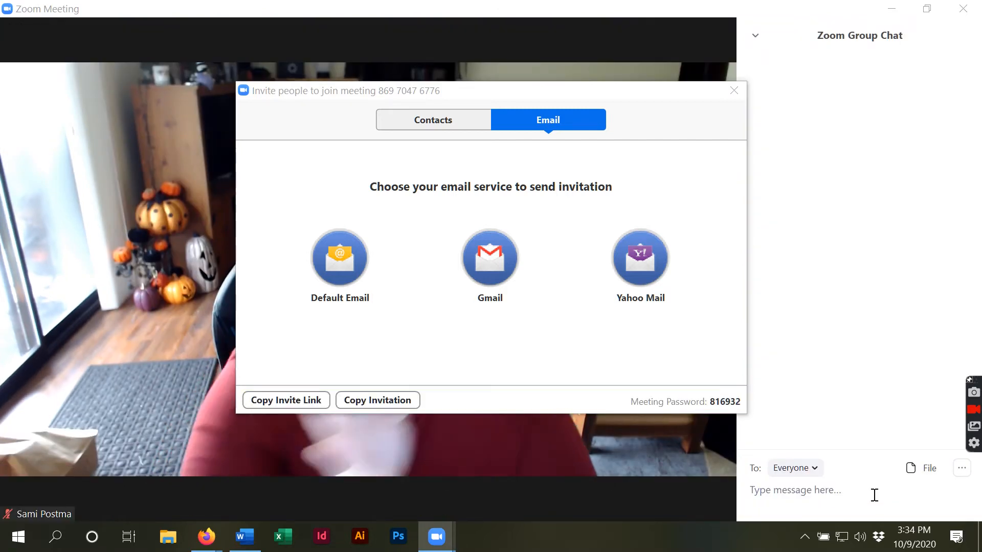
key(ctrl+v)
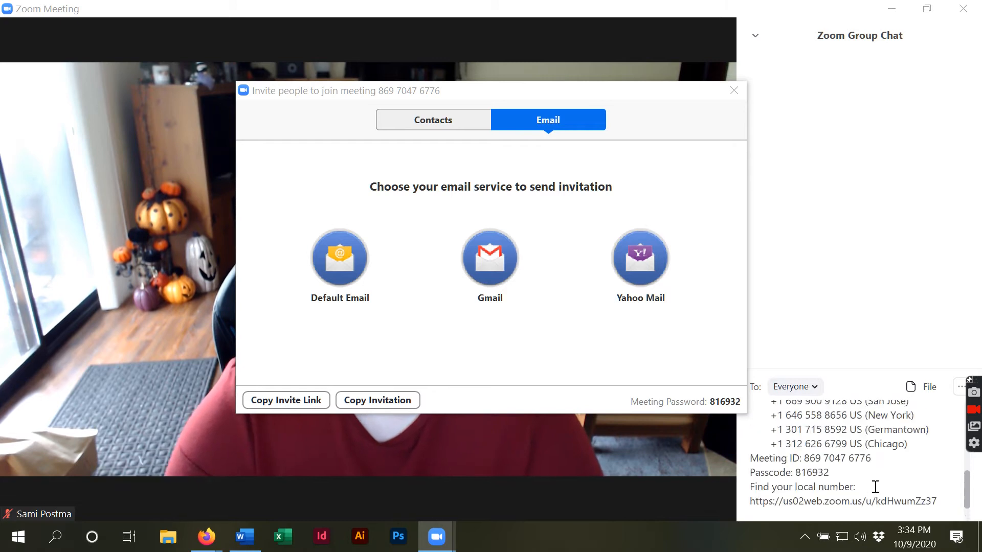
Step: Examine the pasted invitation's join link, meeting ID, passcode, and dial-in numbers in the chat message
scroll(873, 483, up, 5)
scroll(869, 471, up, 3)
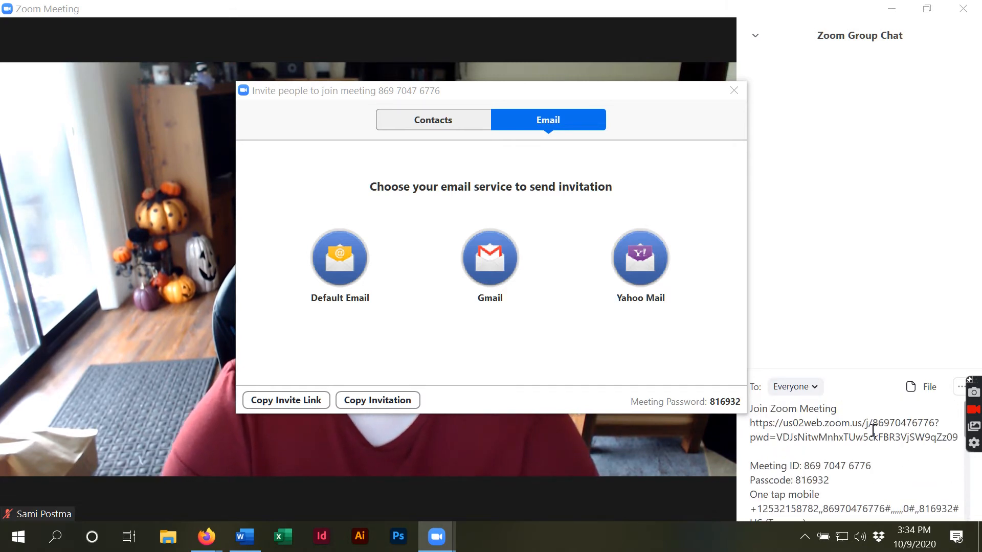
drag(870, 427, 918, 433)
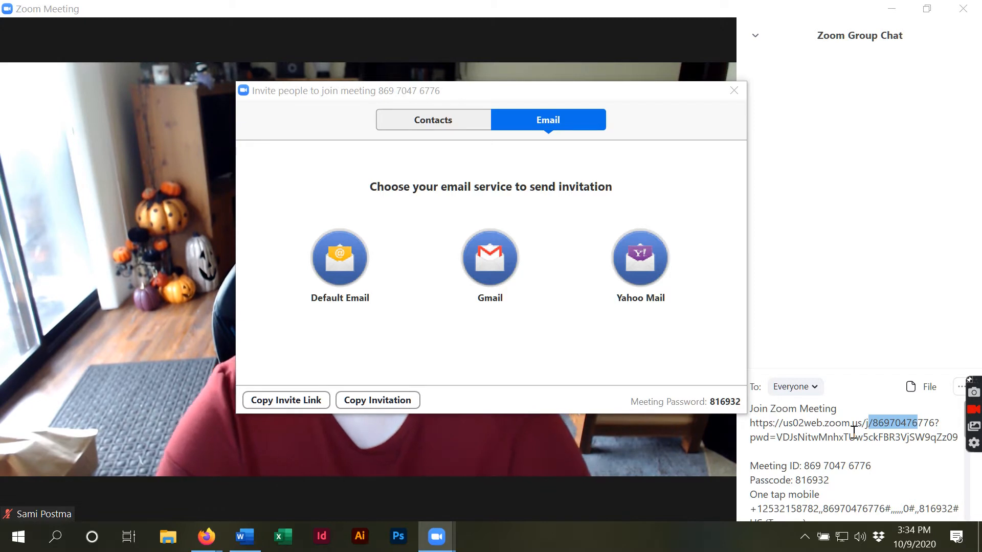
scroll(855, 445, down, 1)
scroll(856, 450, down, 3)
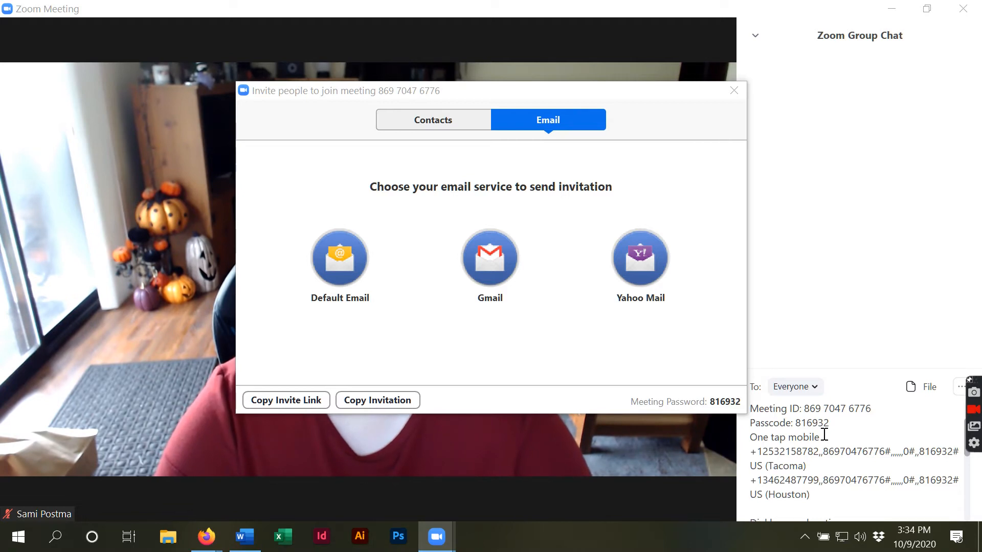
scroll(824, 435, down, 4)
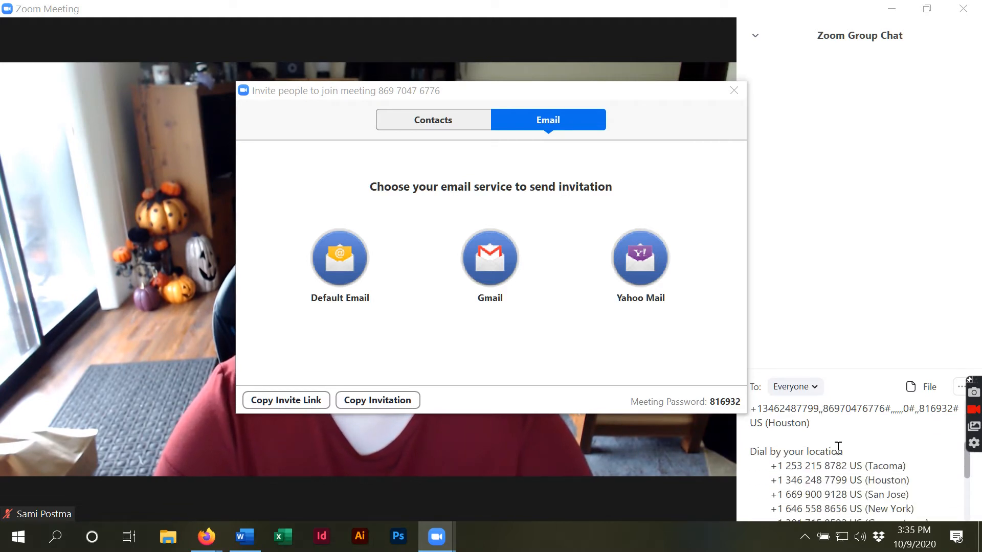
scroll(886, 485, down, 1)
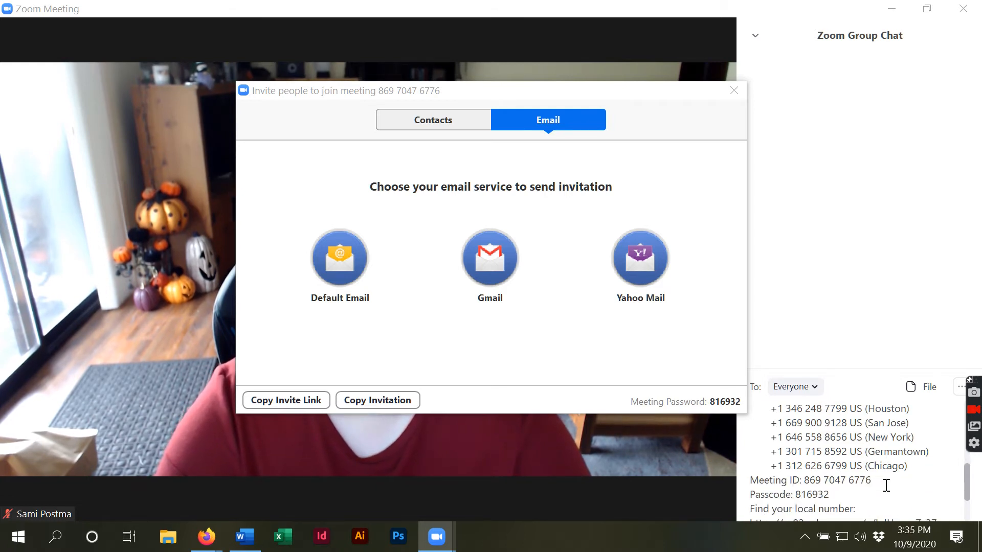
scroll(886, 485, down, 1)
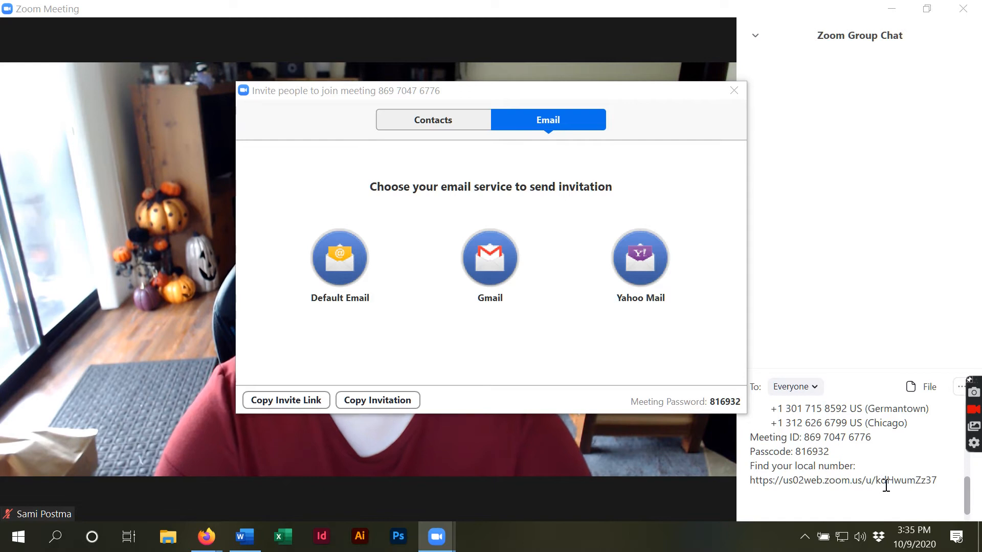
scroll(886, 485, down, 1)
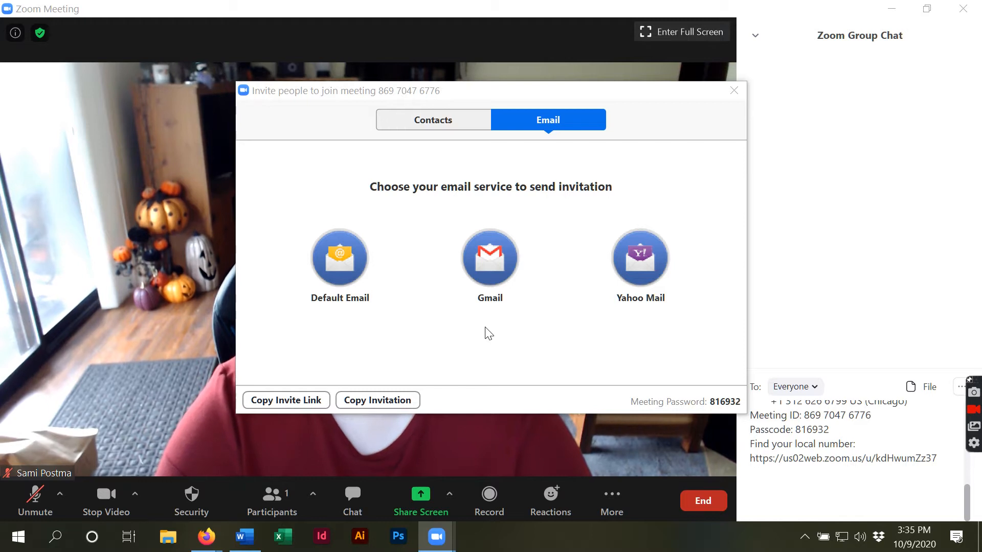
Step: Close the invitation window and end the meeting
click(743, 99)
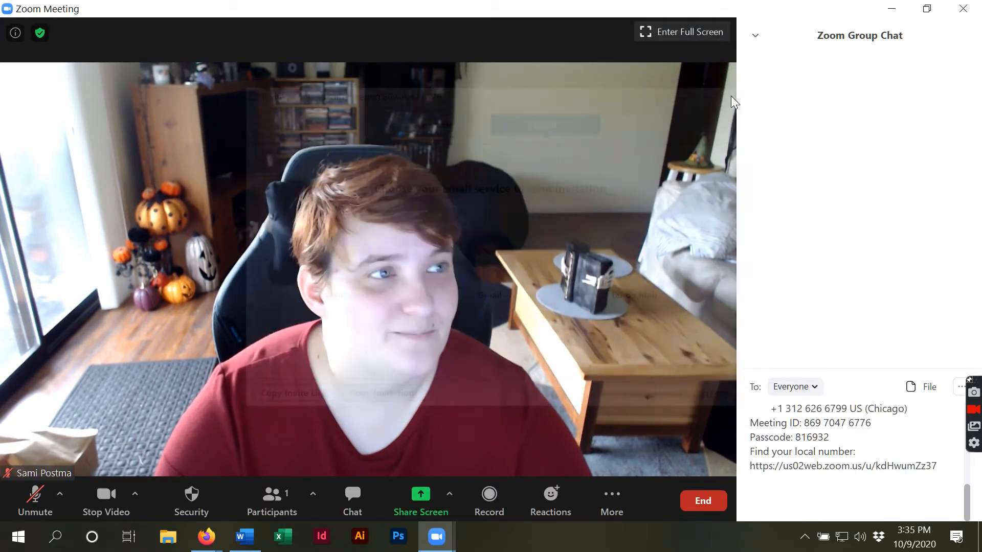
click(963, 9)
click(867, 42)
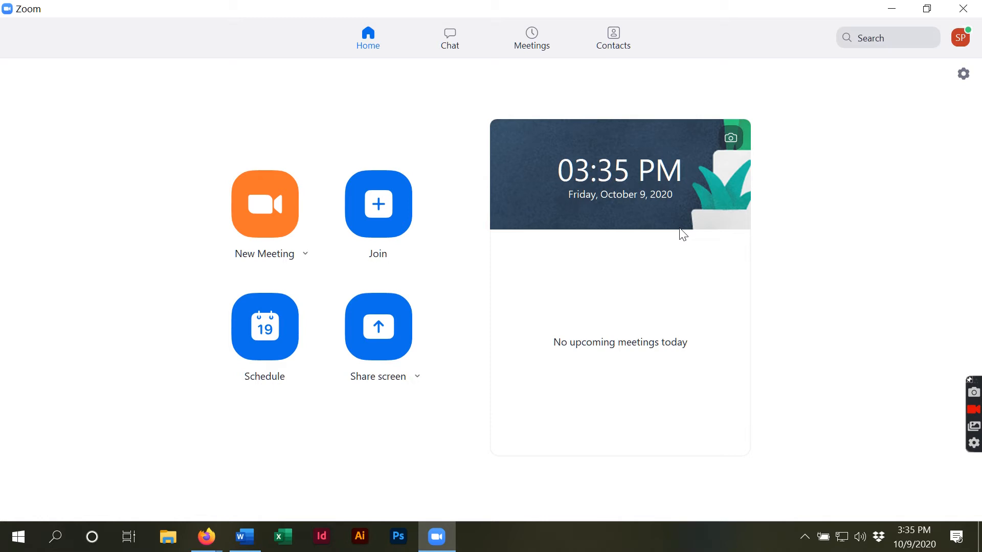
Step: View the Join Meeting form and its meeting ID list, and cancel without joining
click(409, 207)
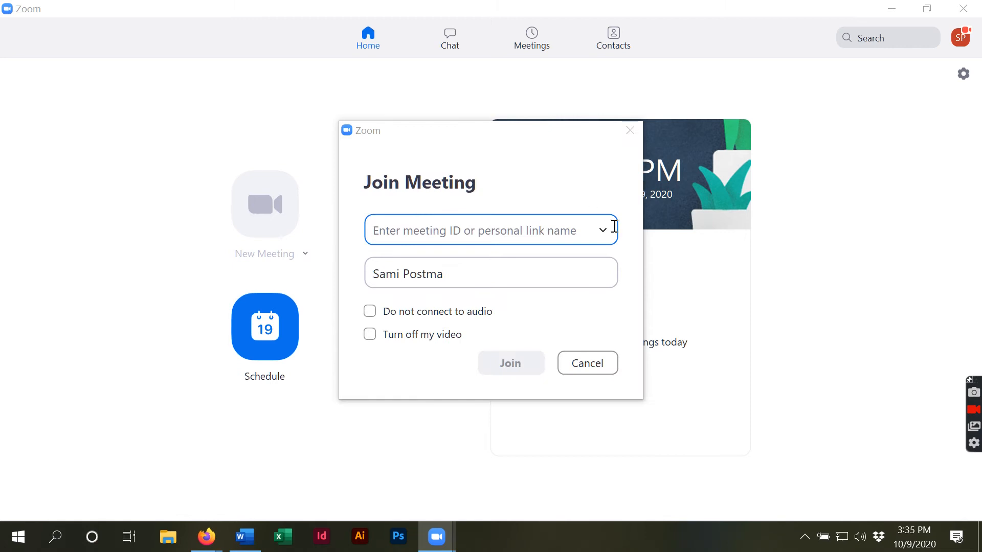
click(607, 228)
click(549, 215)
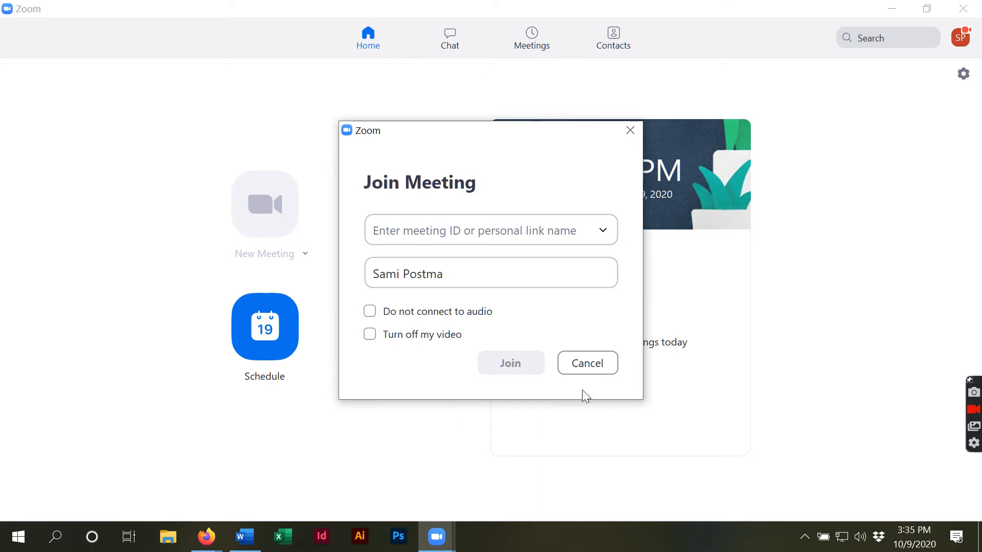
click(586, 361)
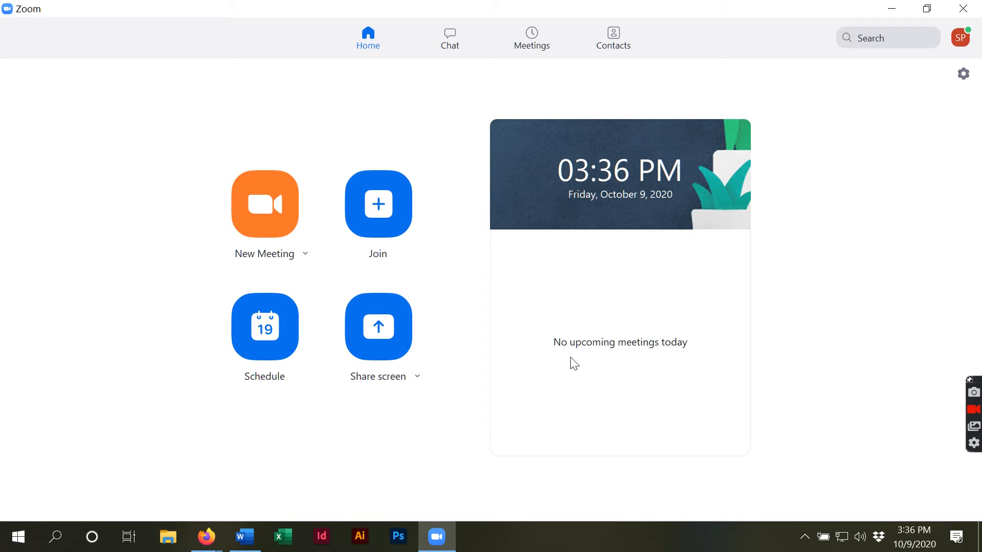
Step: Start a new meeting in a maximized window and check its encryption status
click(295, 211)
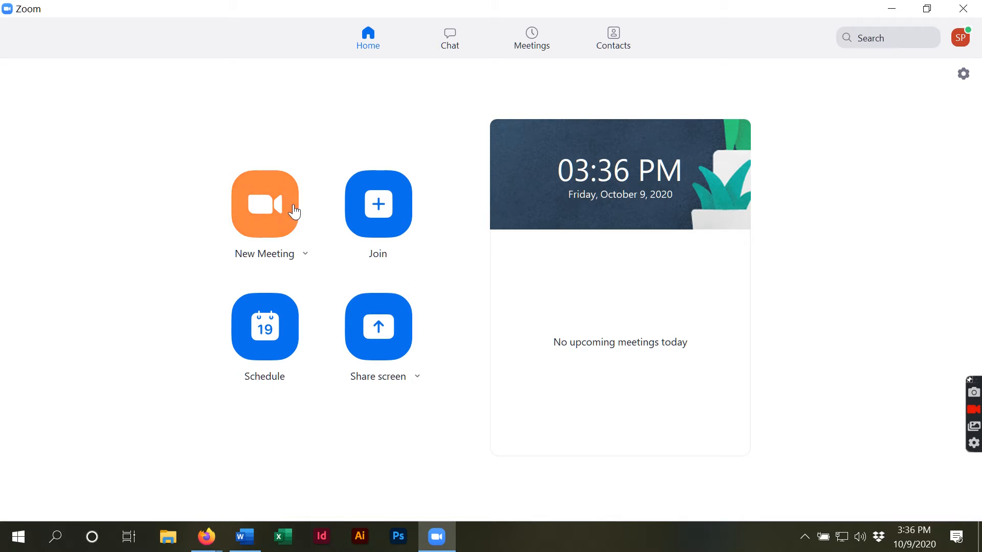
click(180, 31)
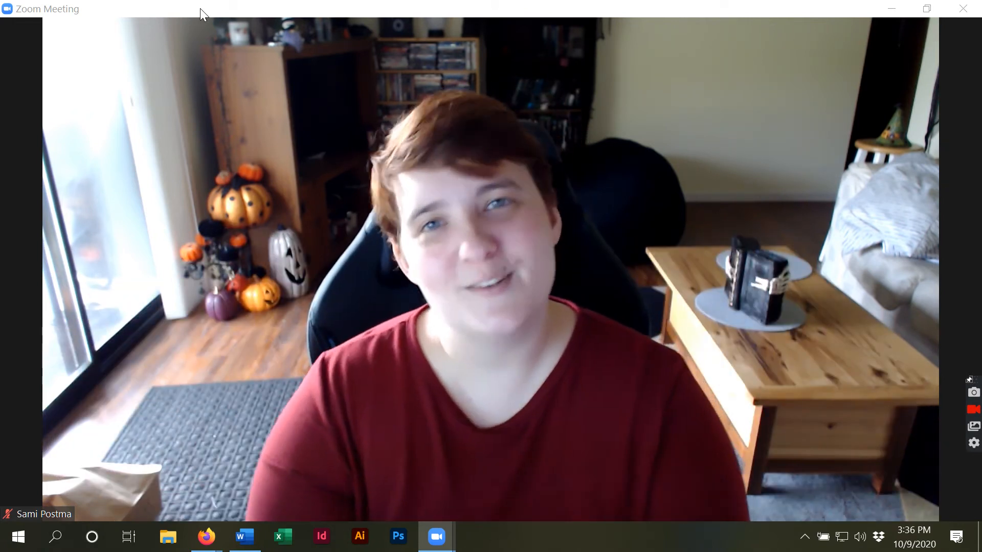
mouse_move(212, 91)
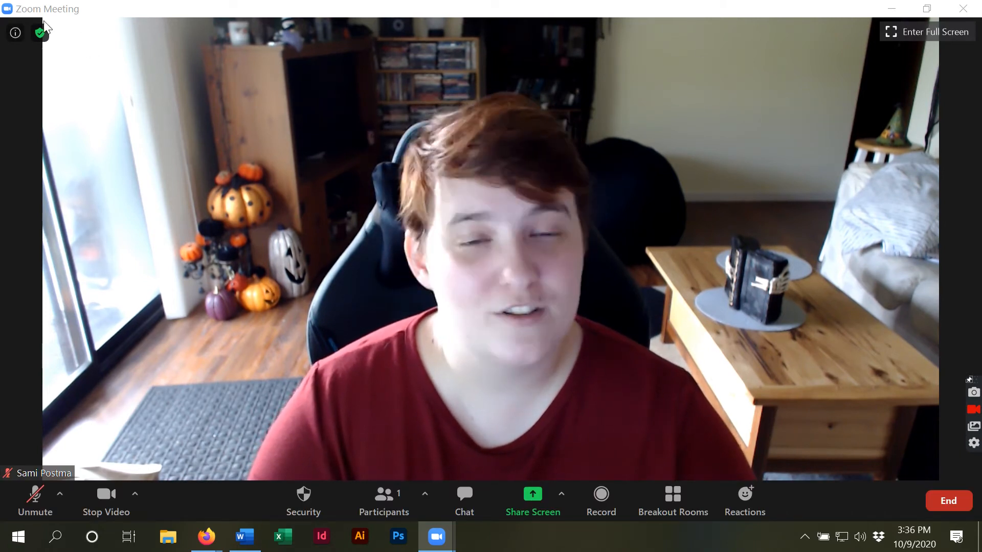
mouse_move(36, 32)
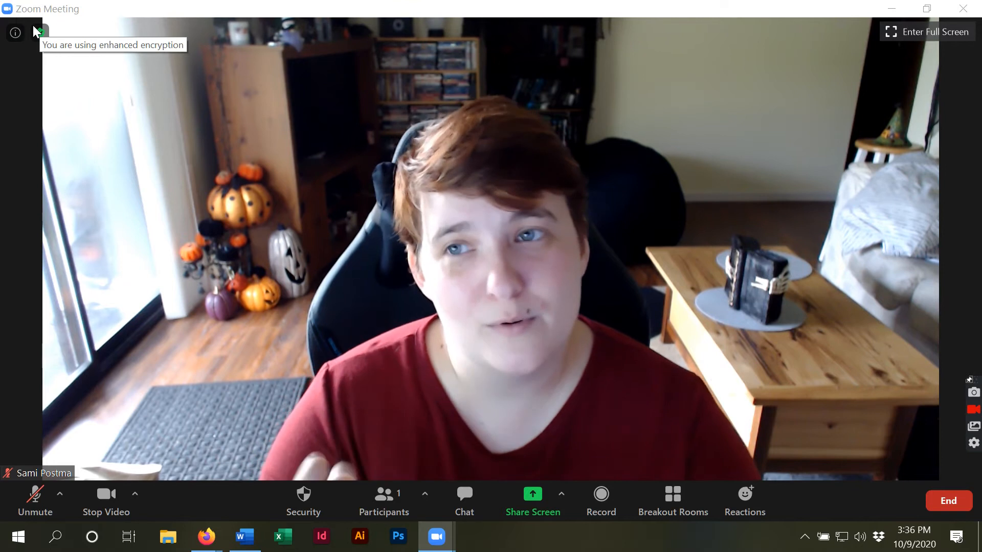
Step: Switch the meeting to full screen, and unmute the microphone briefly before muting it again
click(953, 32)
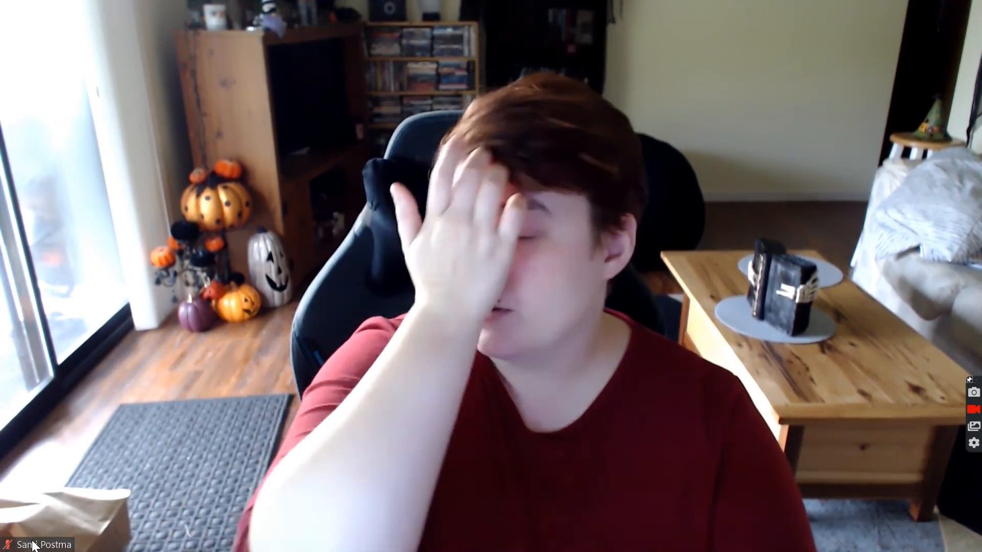
mouse_move(37, 537)
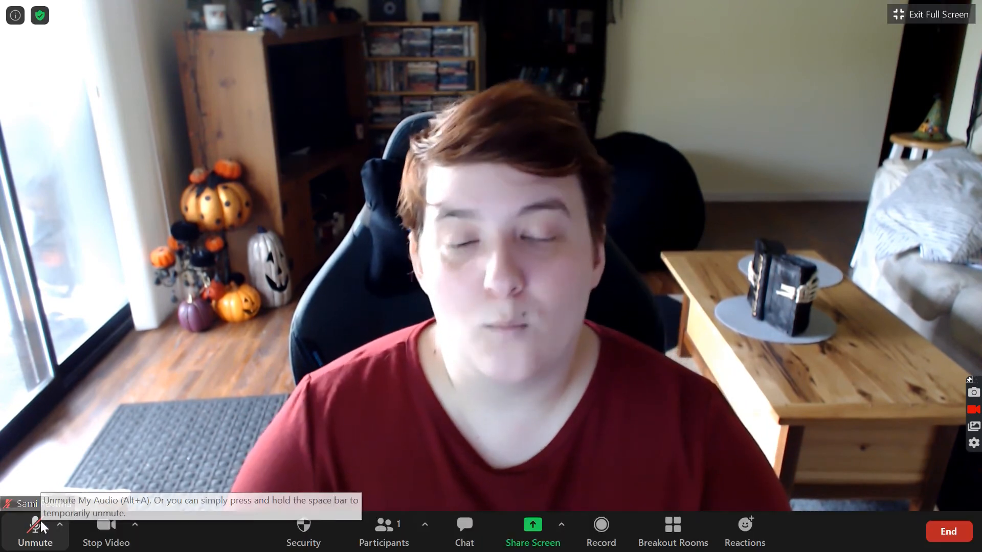
click(43, 528)
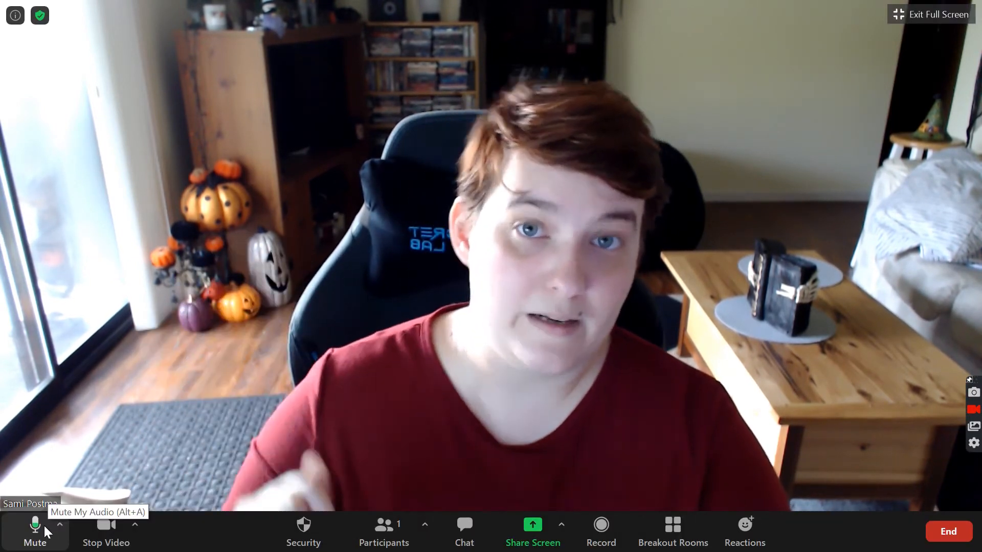
click(45, 528)
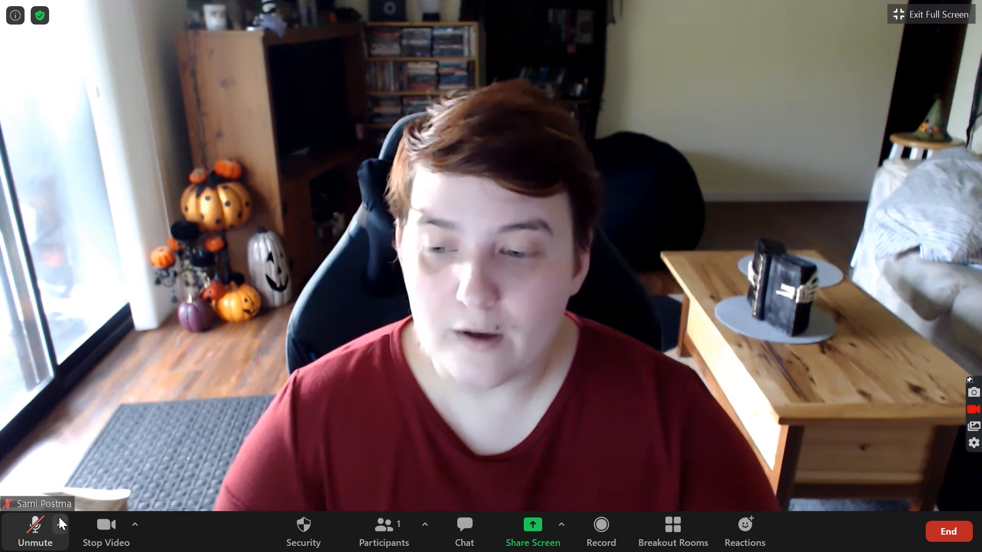
Step: Review the microphone and speaker choices, and test the selected devices, answering yes to hearing the ringtone and the microphone replay
click(61, 523)
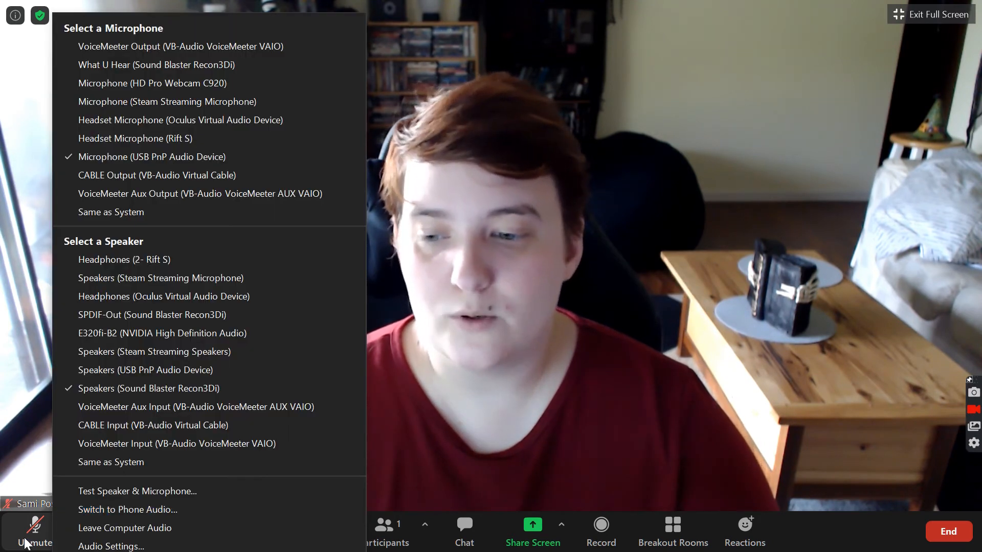
click(36, 476)
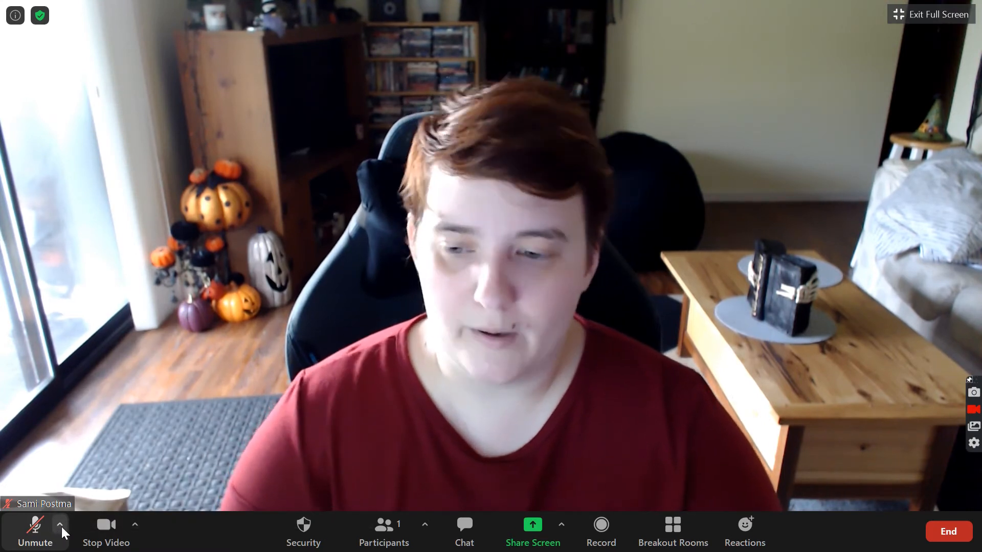
click(61, 527)
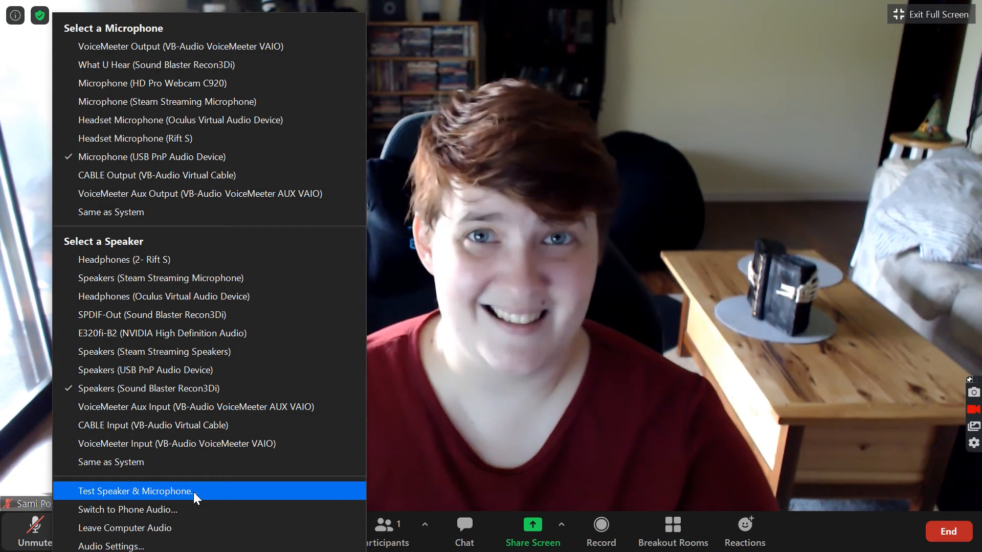
click(193, 492)
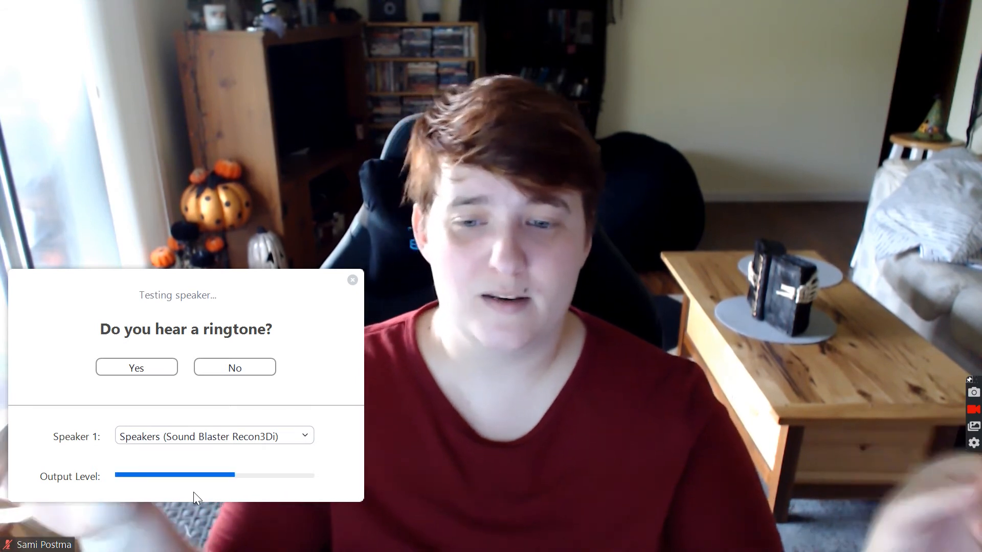
click(247, 437)
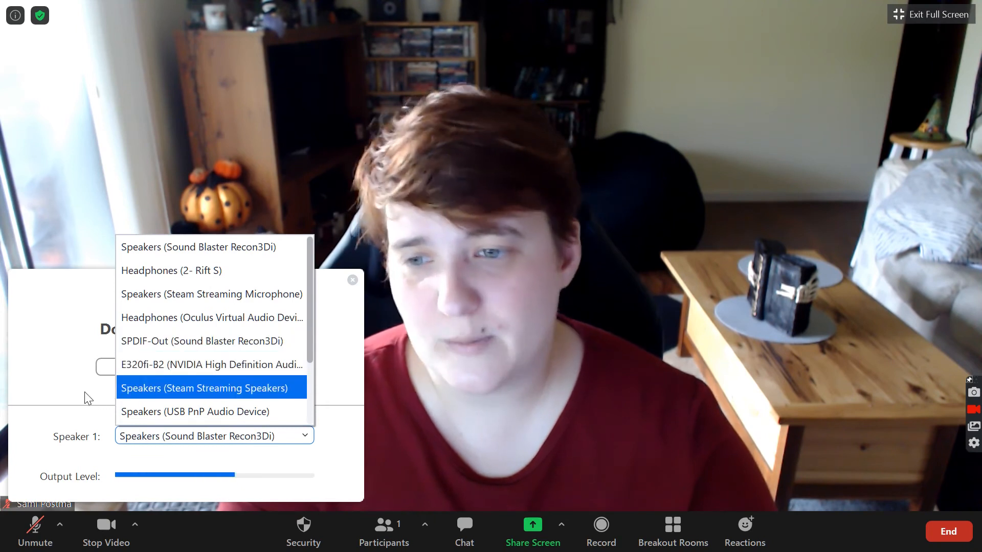
click(86, 397)
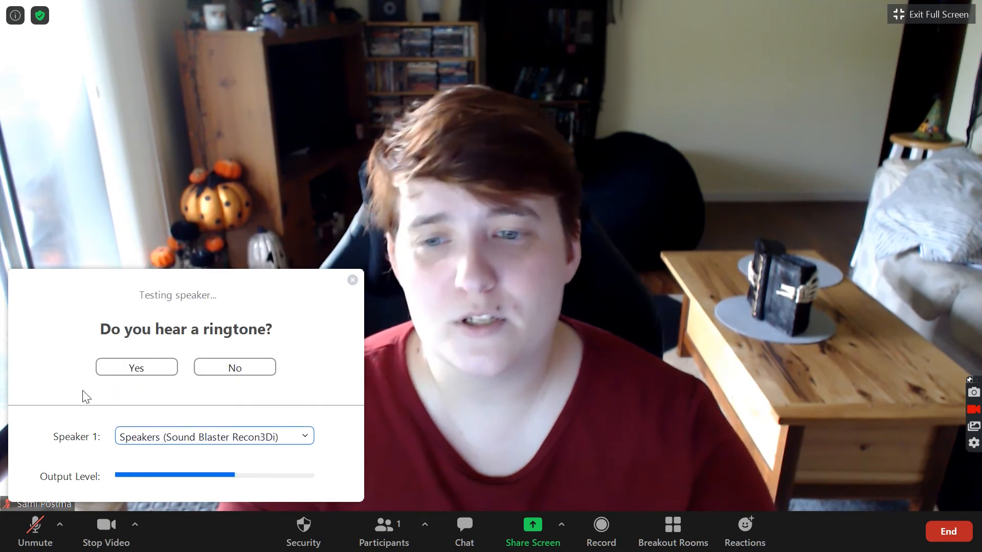
click(123, 379)
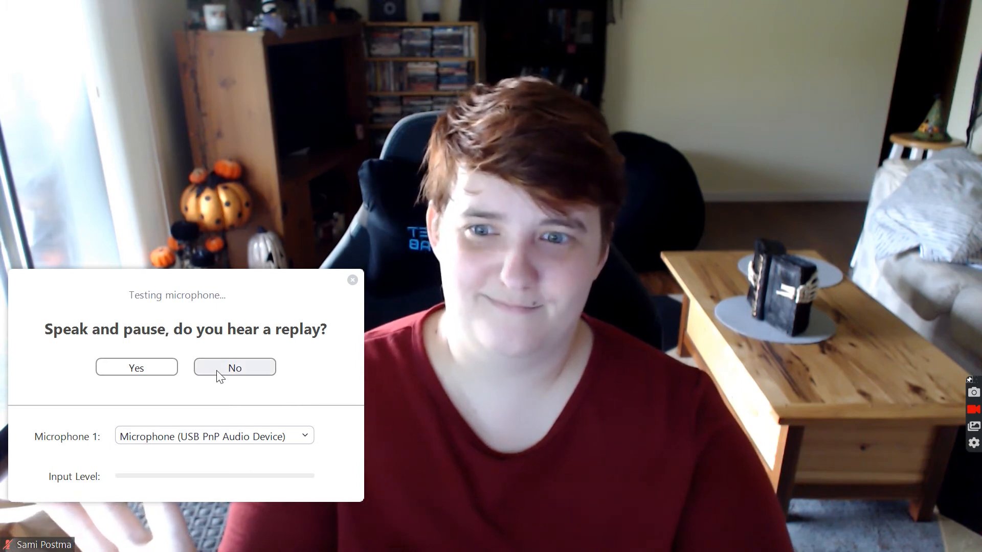
click(172, 369)
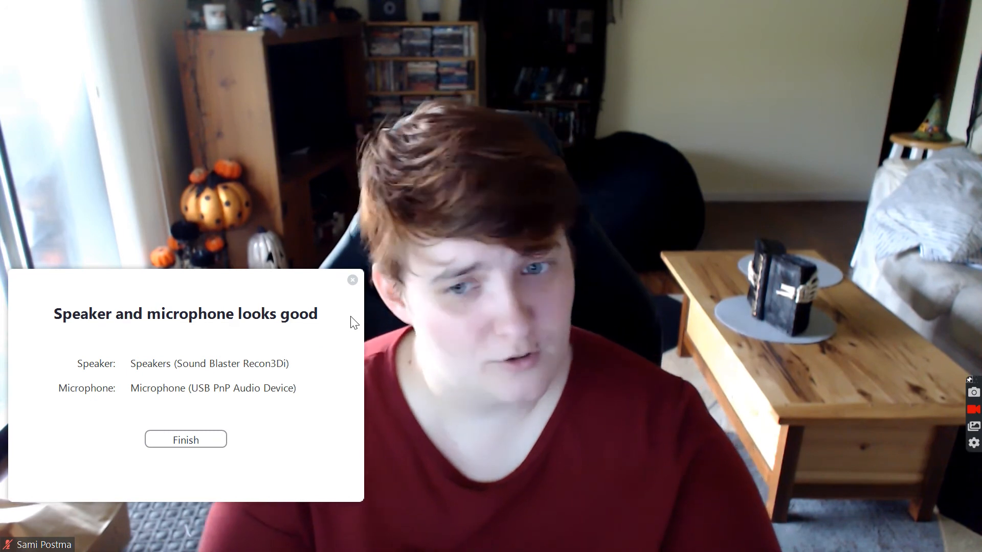
click(352, 281)
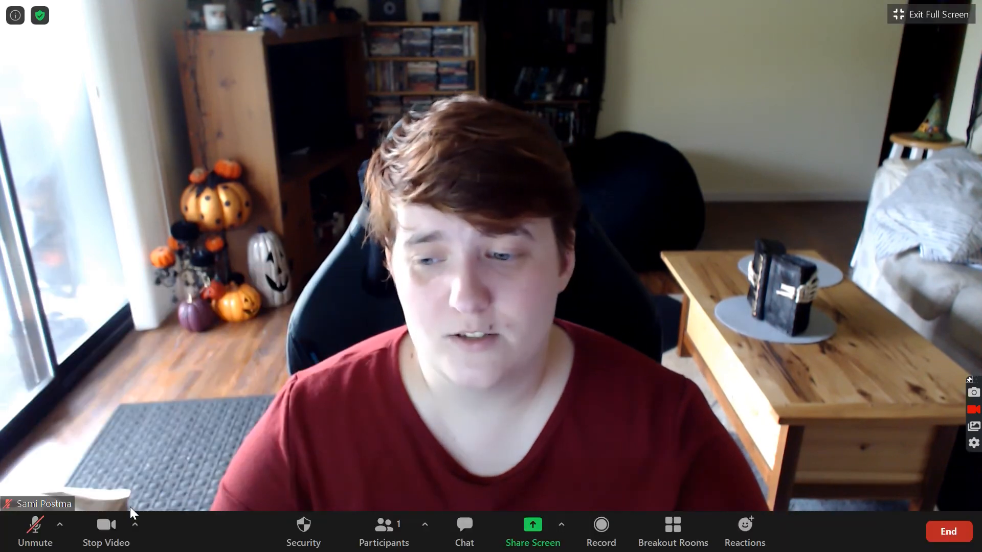
click(63, 523)
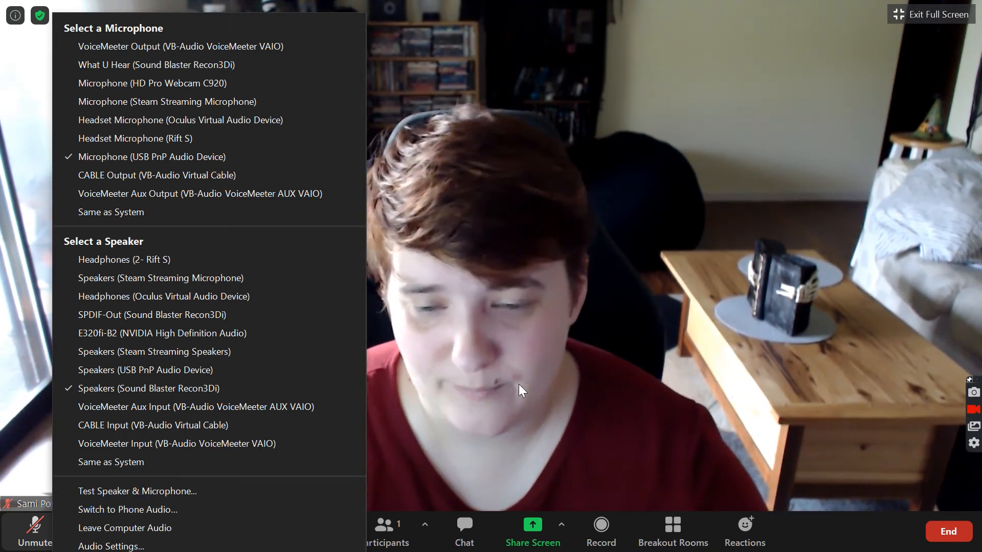
click(519, 385)
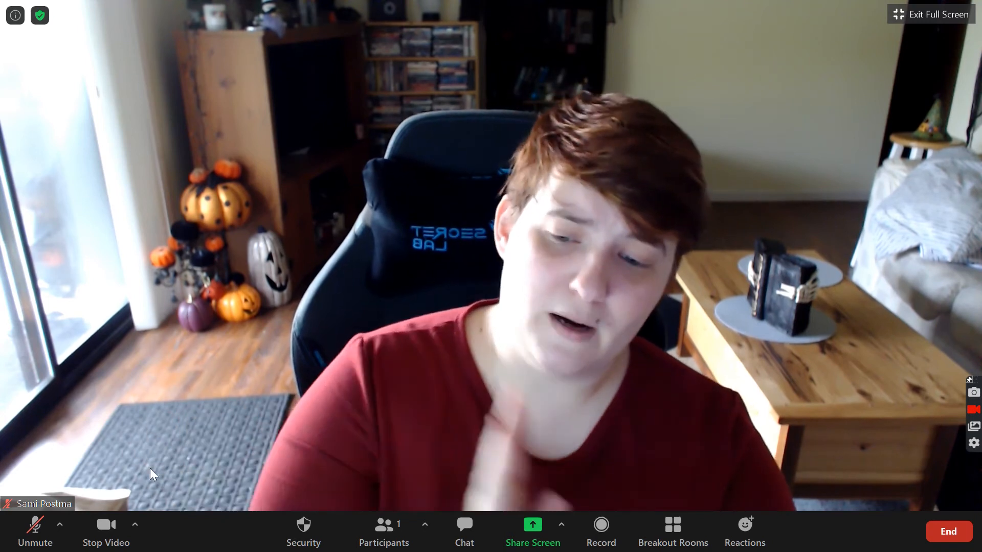
Step: Toggle the camera video off and on, and try the San Francisco virtual background before setting it back to None
click(94, 529)
click(93, 529)
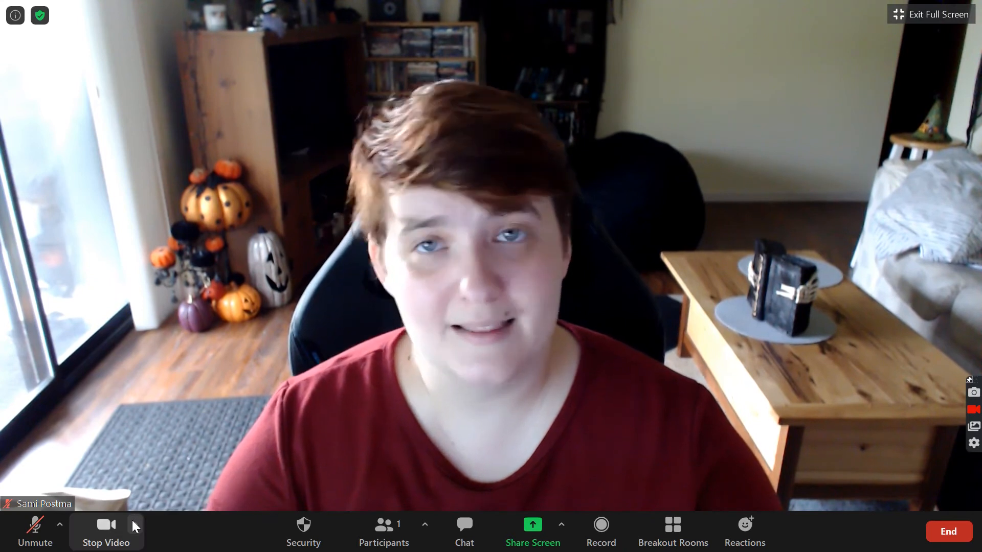
click(133, 523)
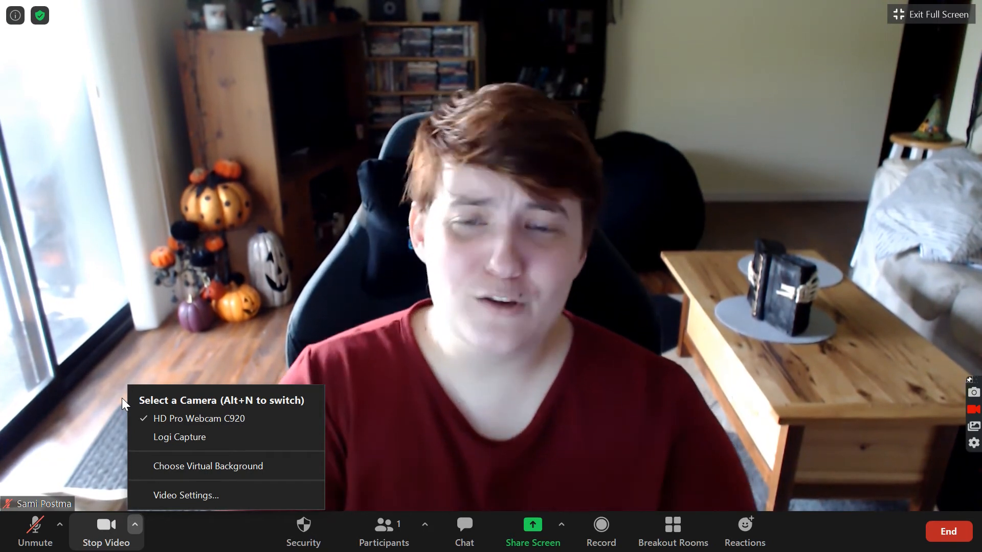
click(186, 463)
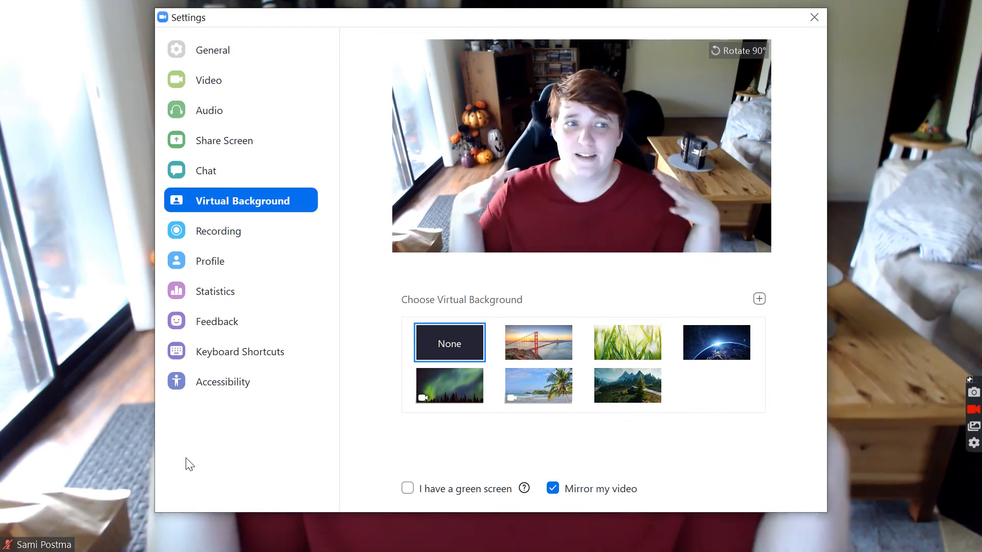
click(554, 347)
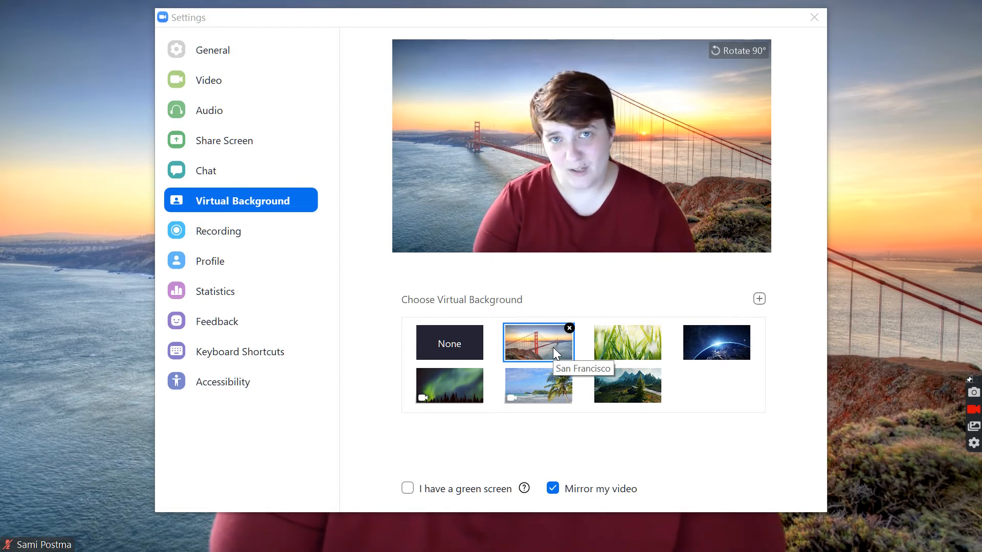
click(461, 362)
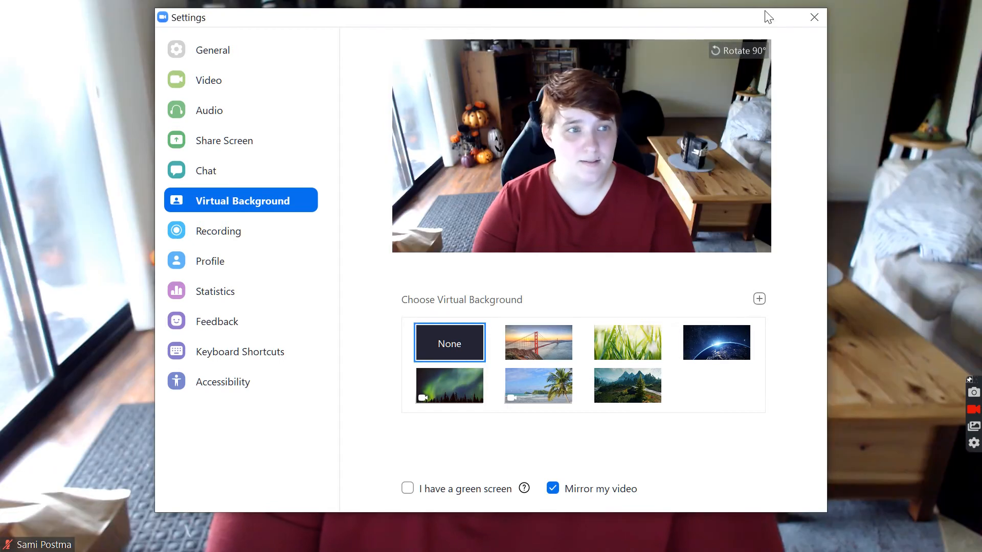
click(813, 17)
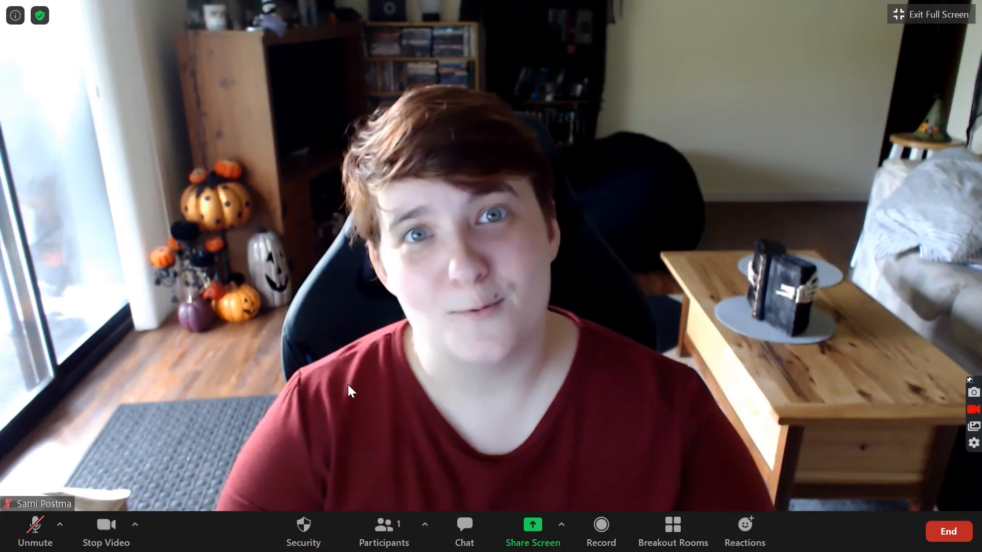
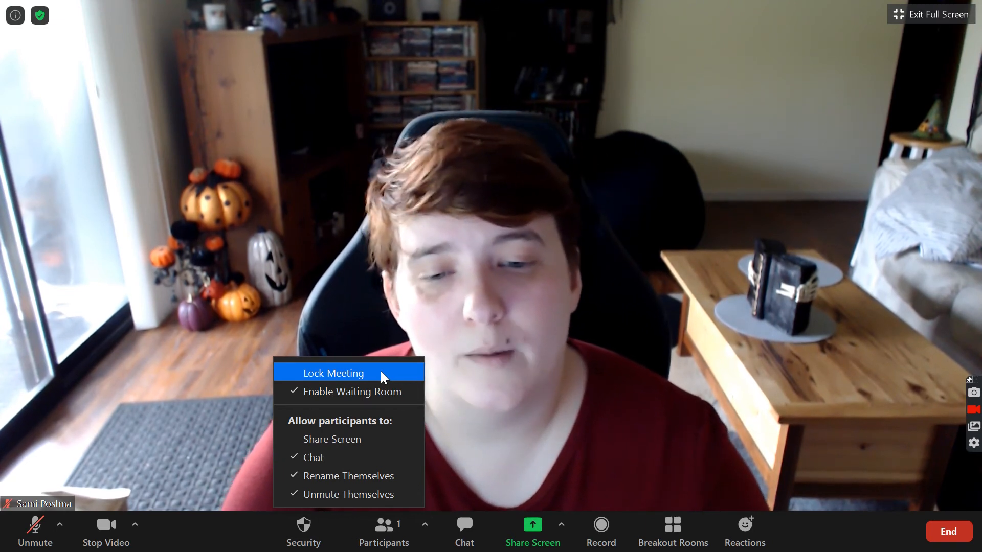
Step: Disable the meeting's waiting room and enable it again, and review the security options for participants
click(354, 398)
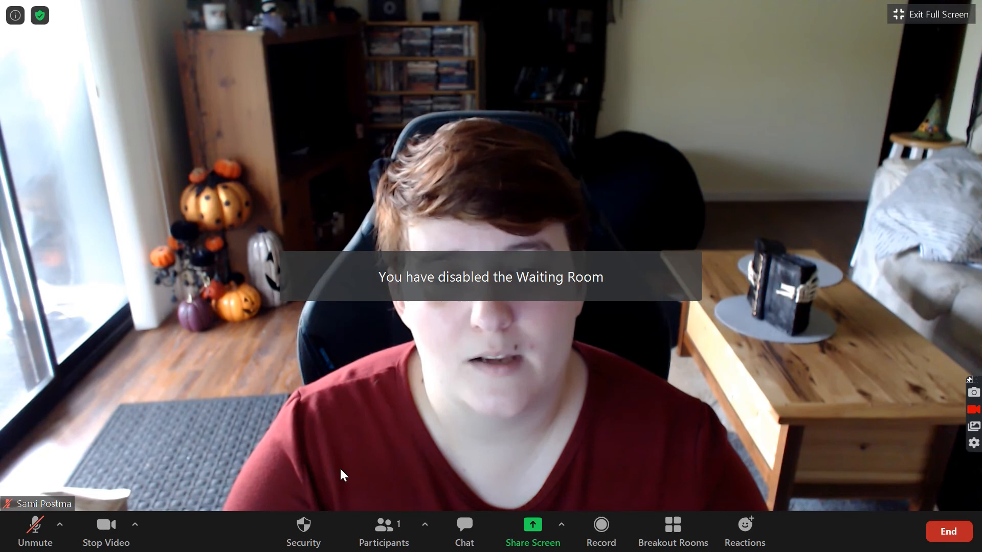
click(319, 524)
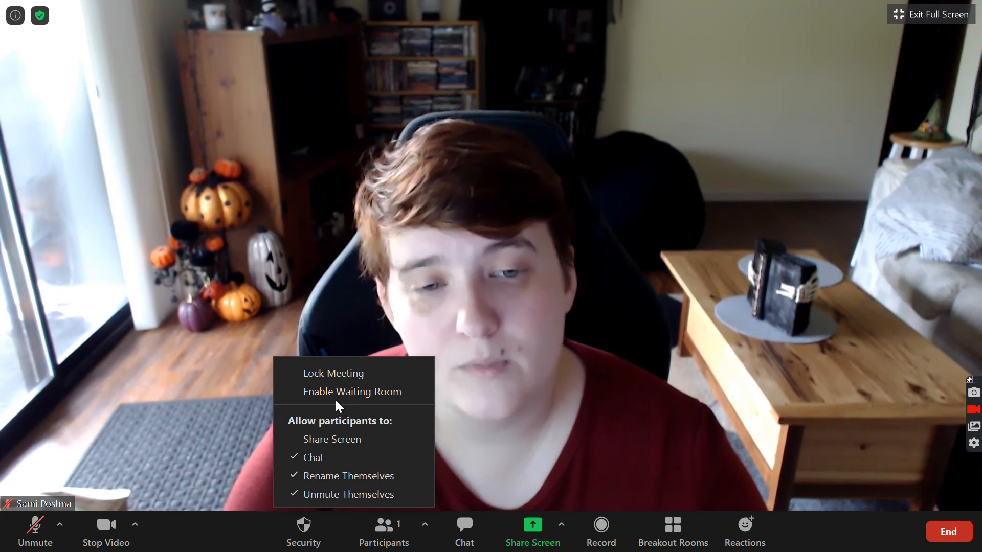
click(317, 394)
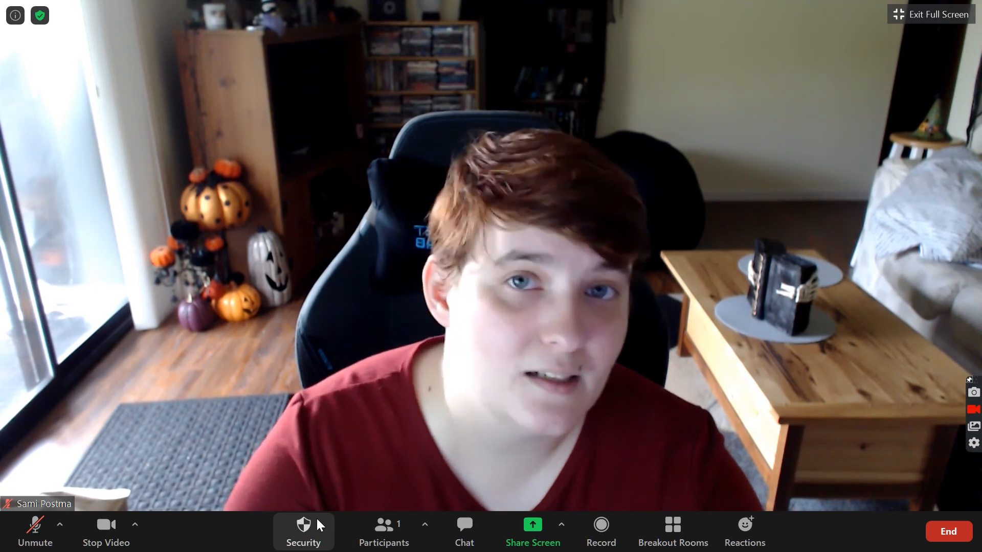
click(313, 518)
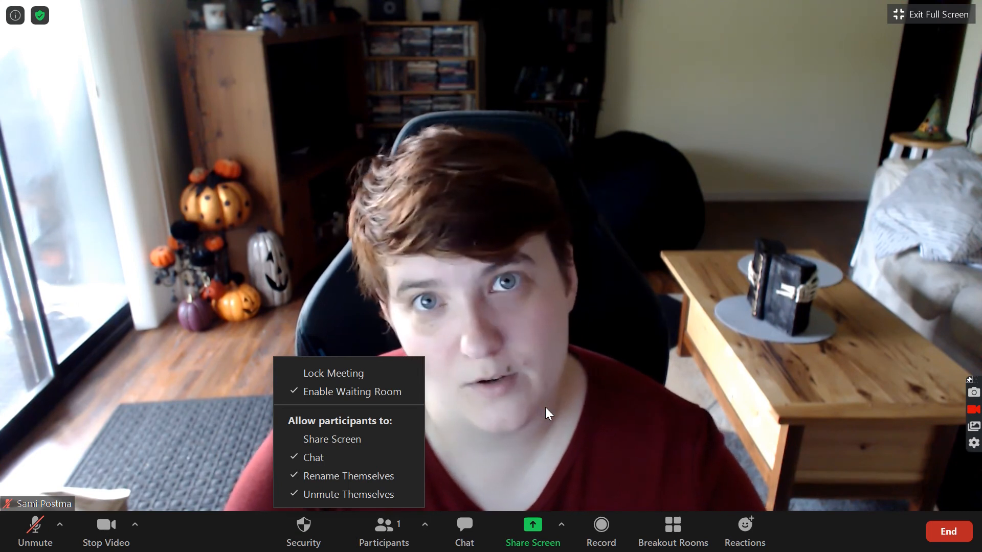
click(545, 408)
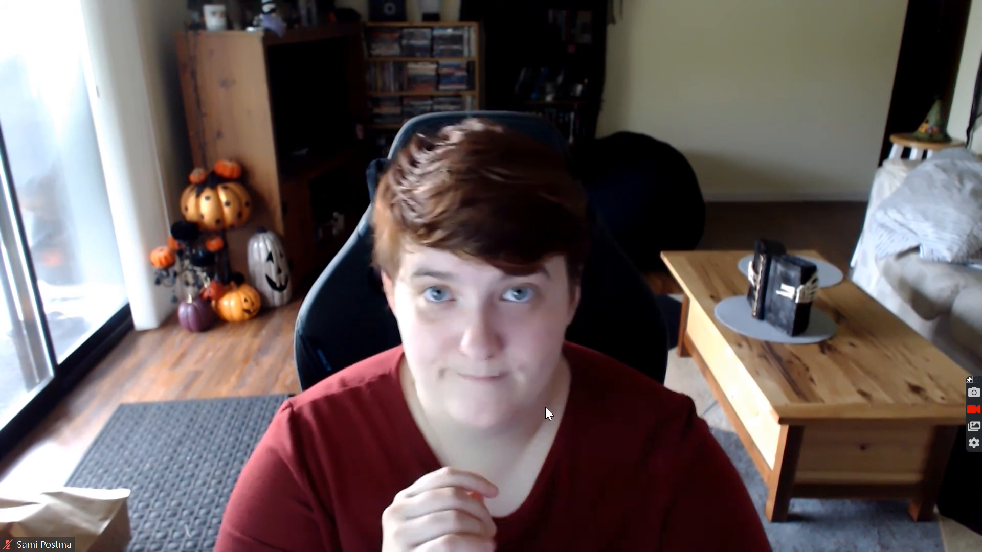
Step: View the participants list with the host's own options and the meeting-wide participant settings, and close it
mouse_move(530, 404)
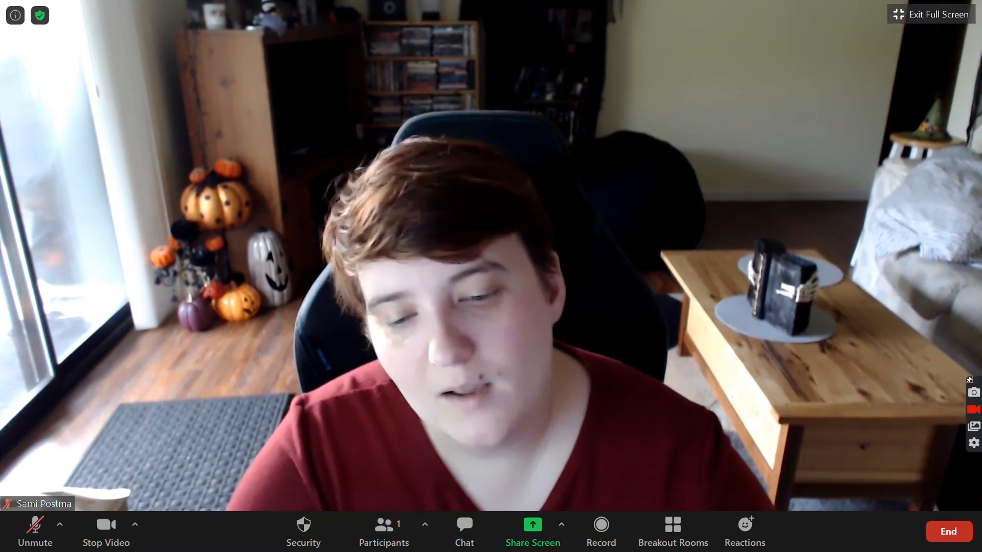
click(396, 536)
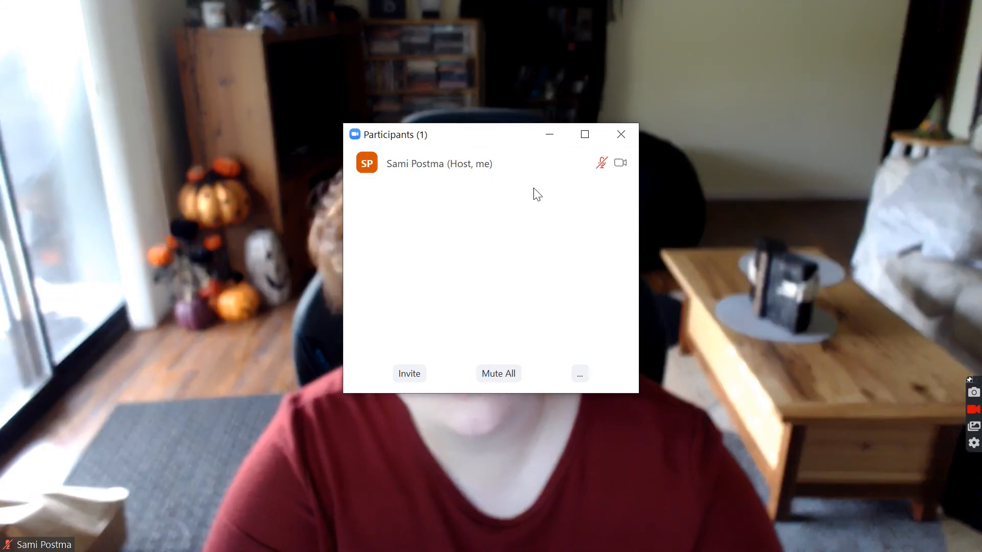
click(614, 163)
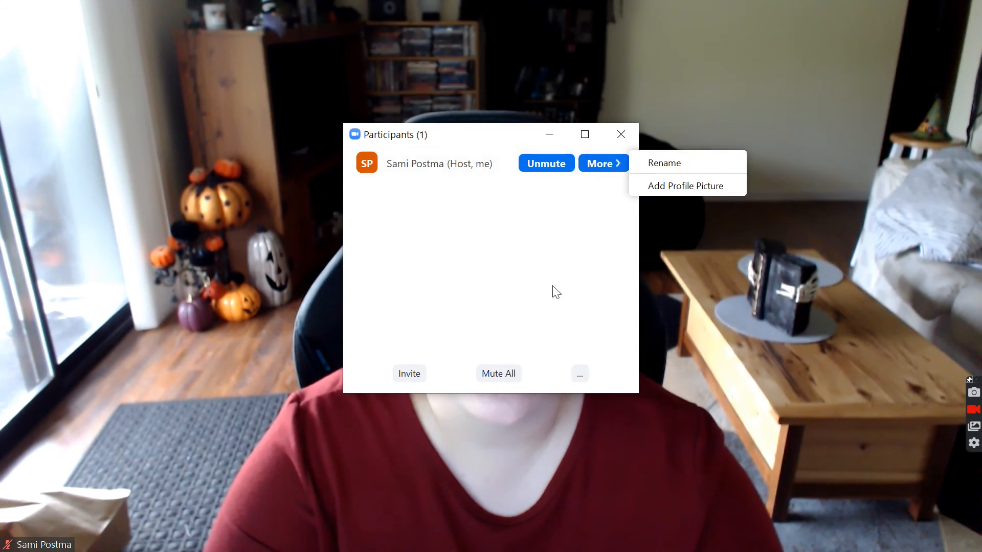
click(453, 242)
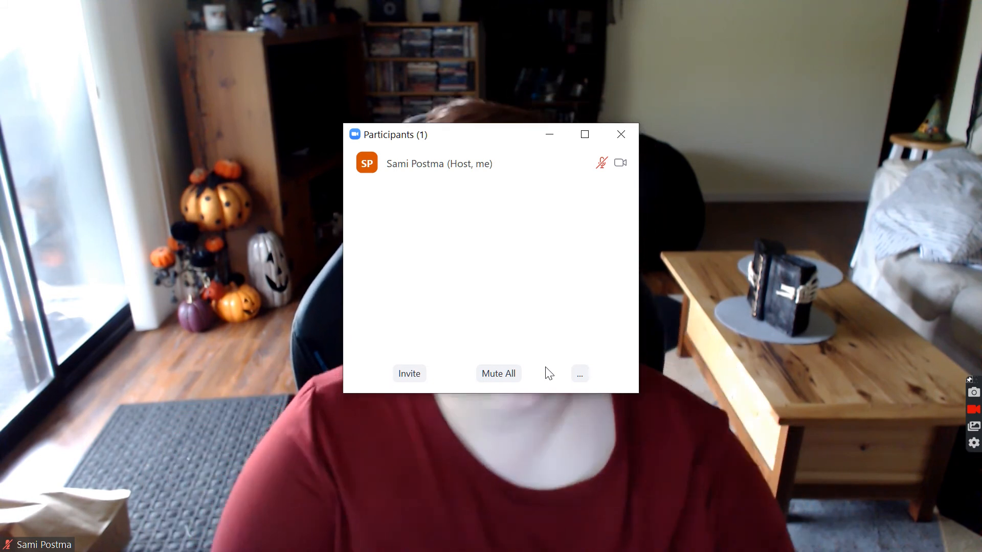
click(580, 377)
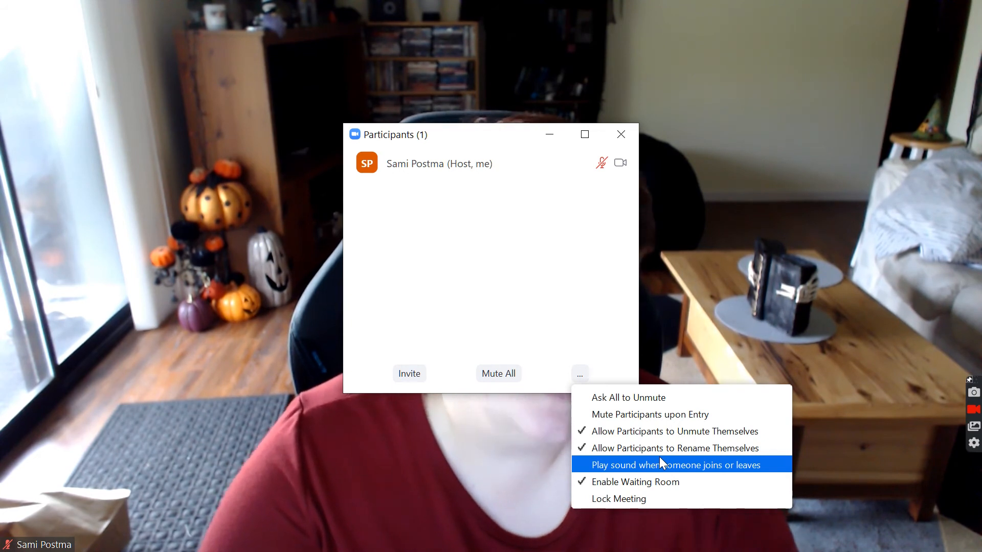
mouse_move(529, 166)
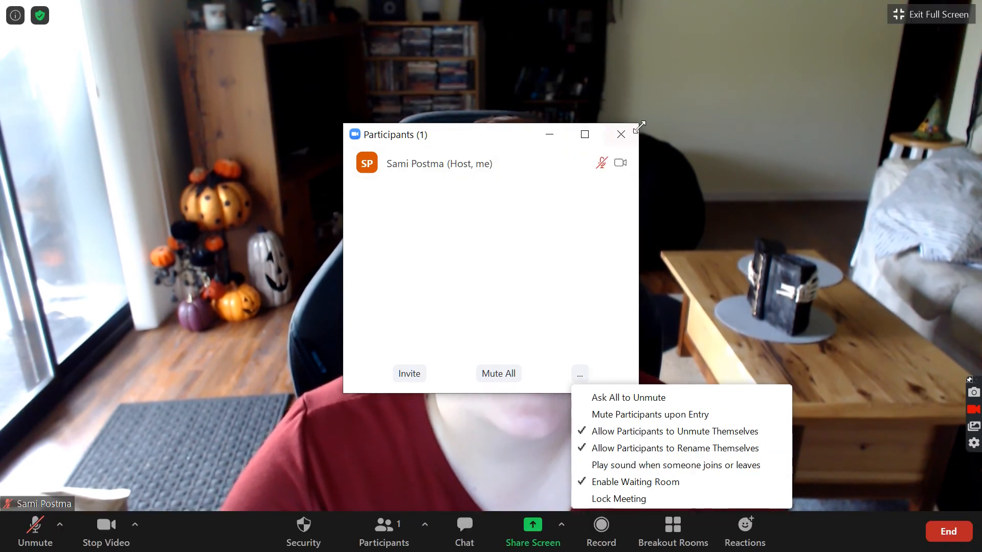
click(622, 133)
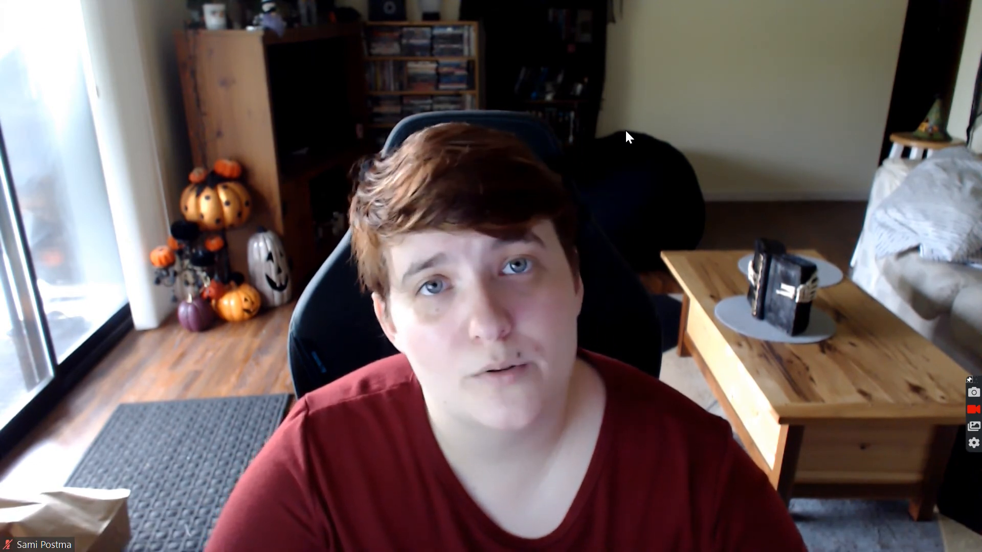
mouse_move(410, 194)
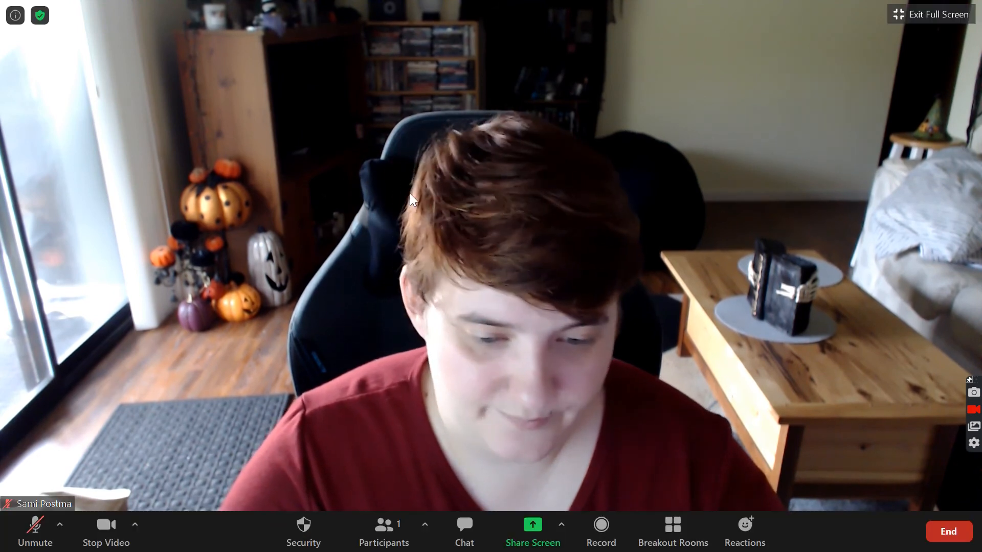
Step: Open the meeting's group chat, view its recipient choices and the options for whom participants can chat with, and close it
click(467, 529)
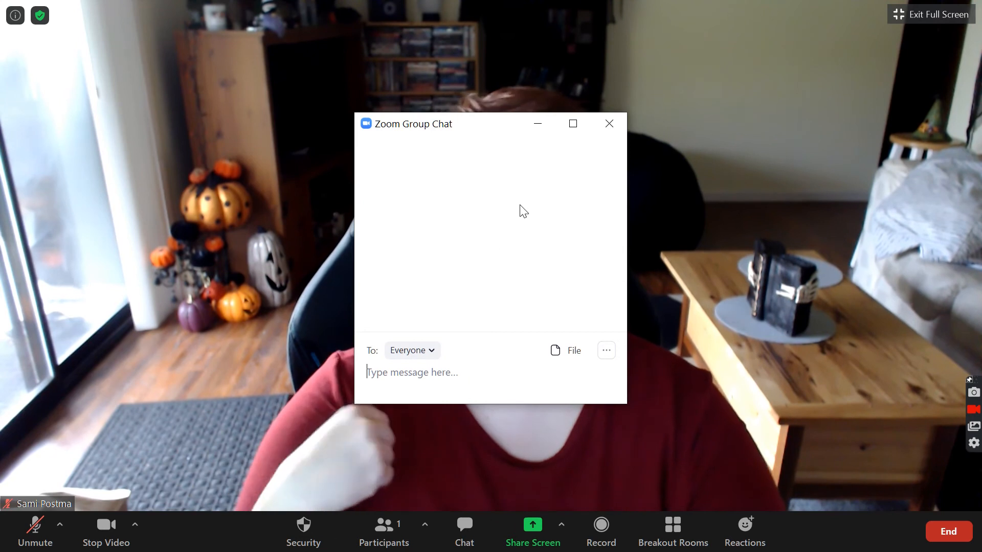
drag(465, 125, 840, 45)
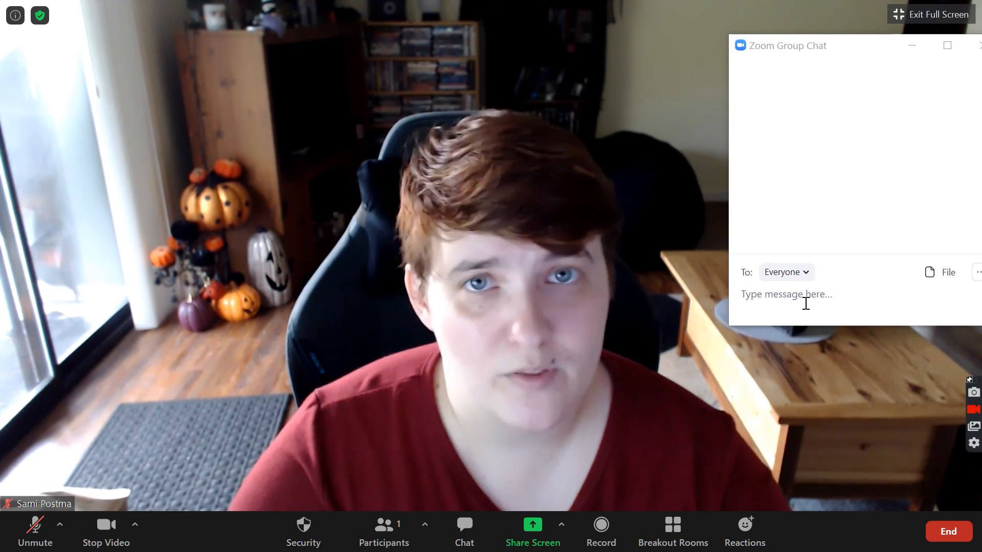
click(806, 272)
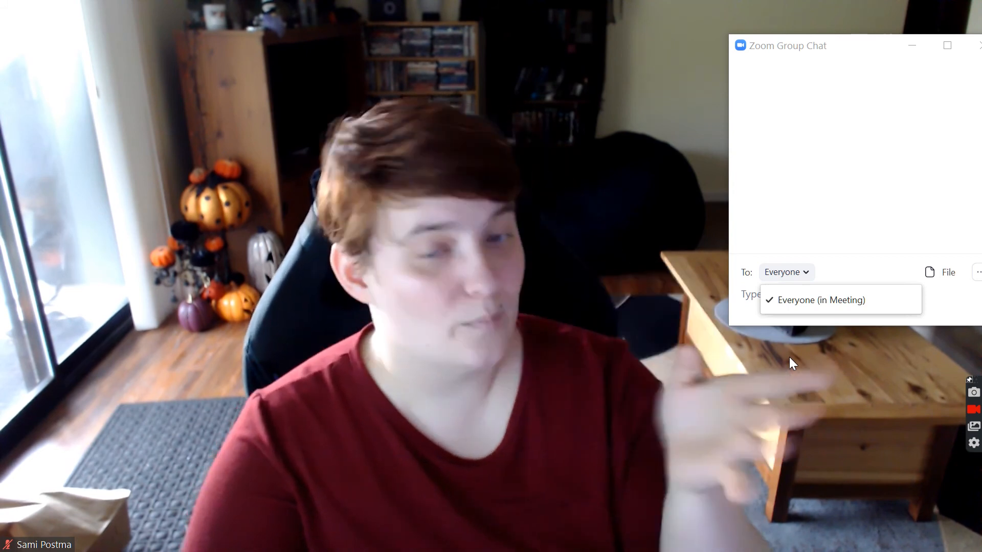
click(755, 297)
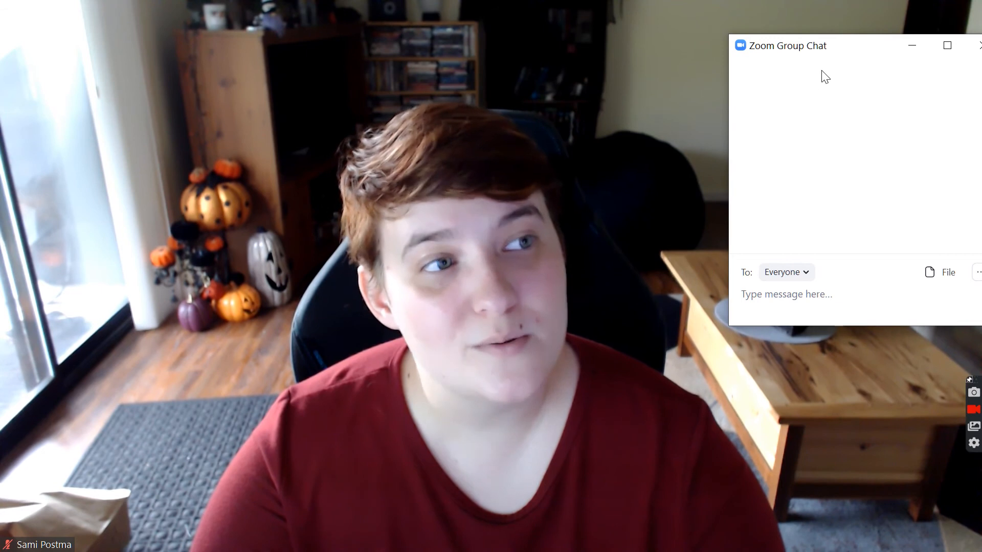
drag(832, 34, 760, 57)
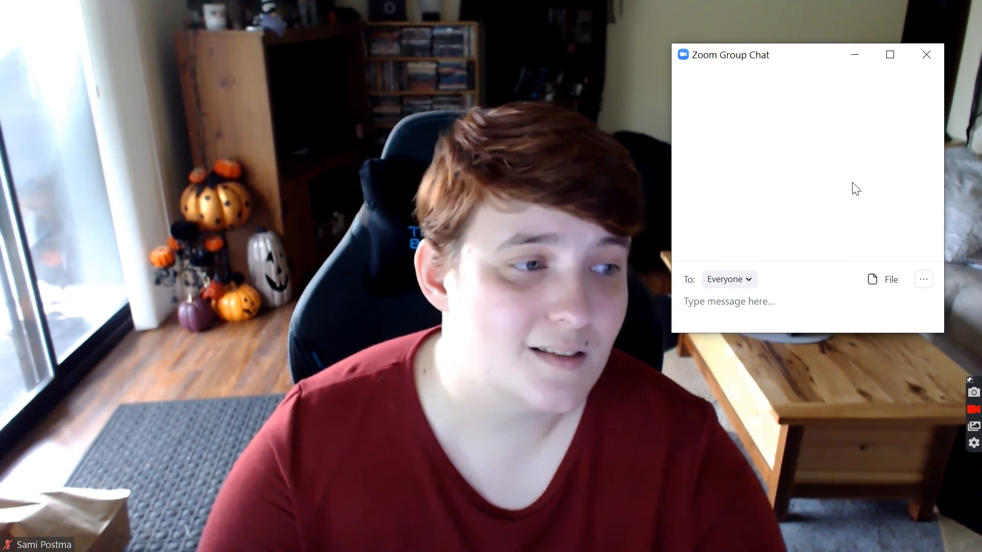
click(923, 279)
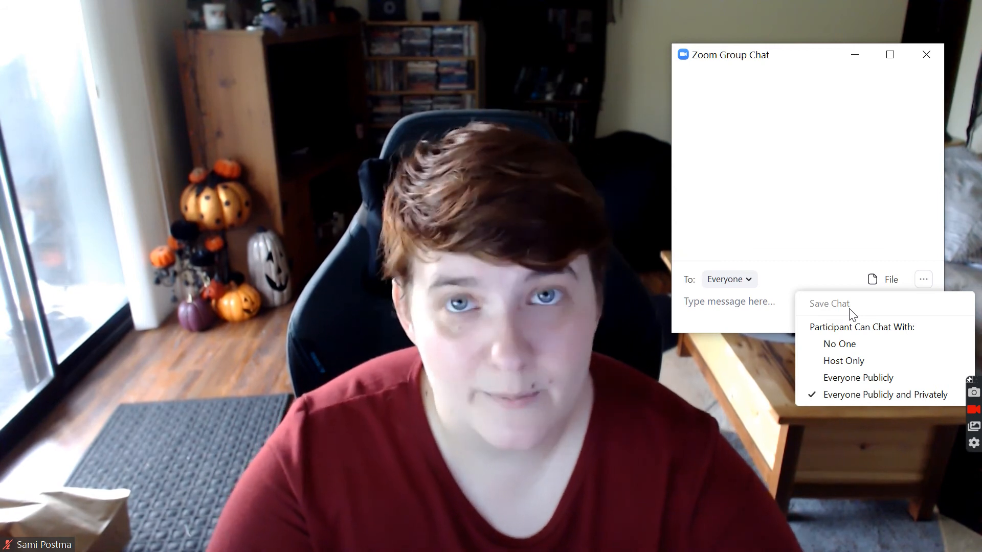
click(927, 55)
click(927, 55)
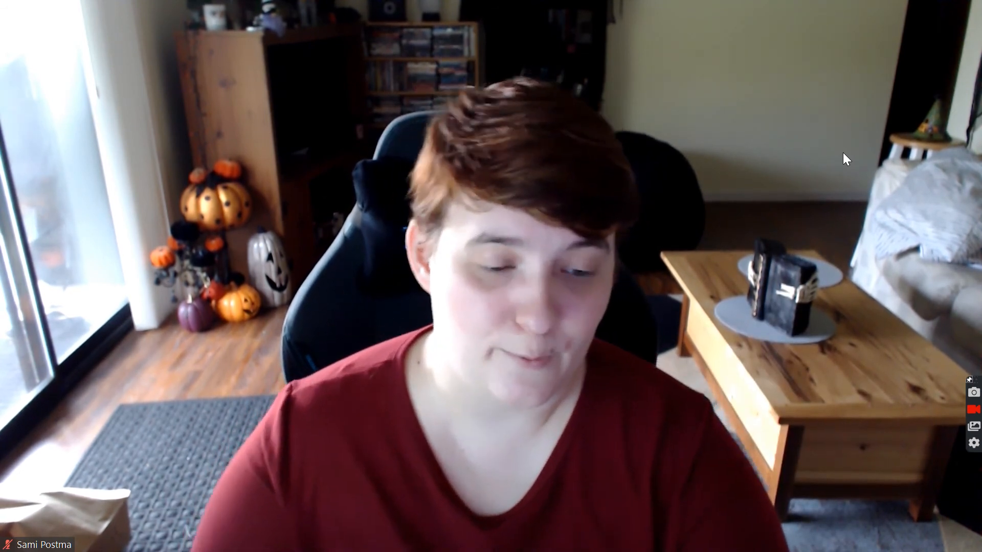
Step: Review the basic, file and advanced screen sharing sources, enable sharing of computer sound, and close the selection without sharing
mouse_move(643, 456)
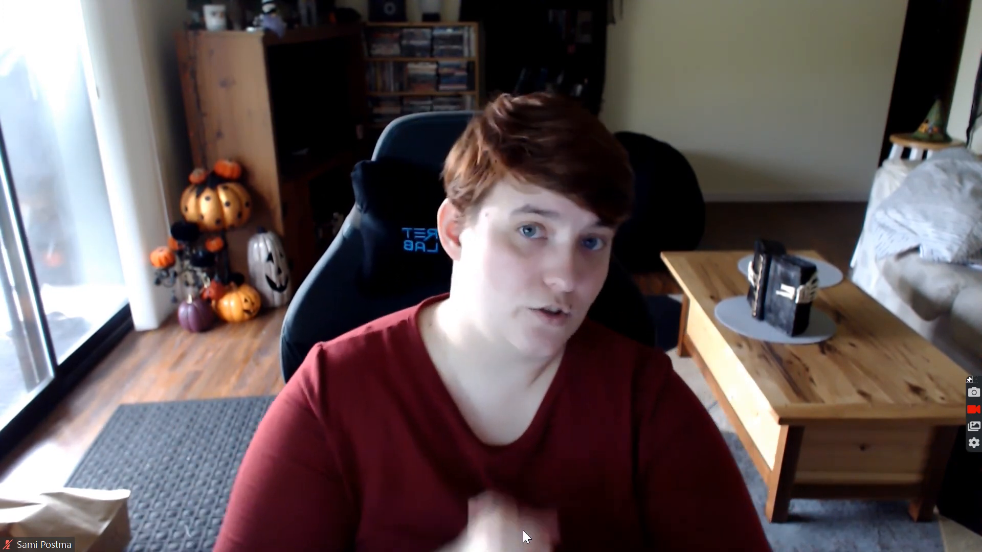
mouse_move(535, 517)
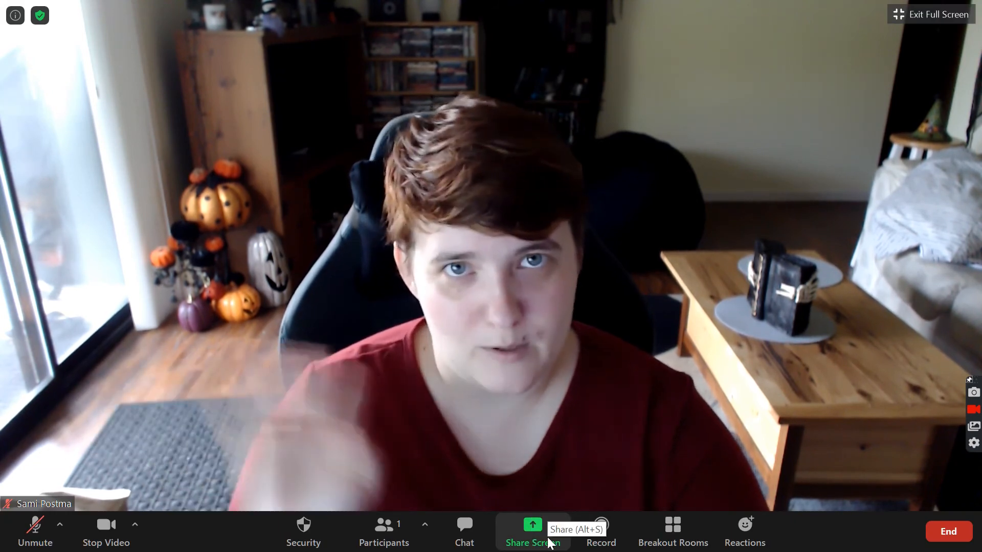
click(548, 539)
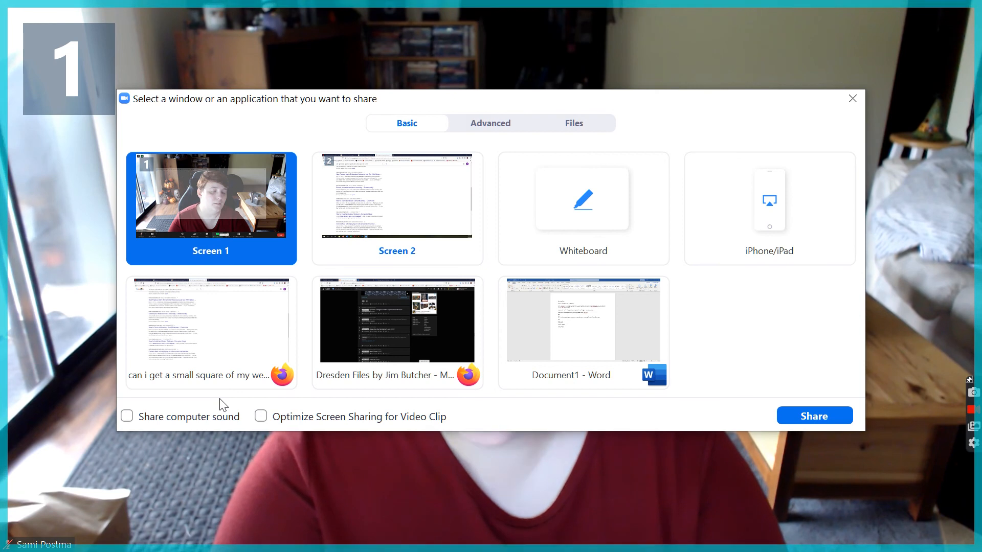
click(192, 420)
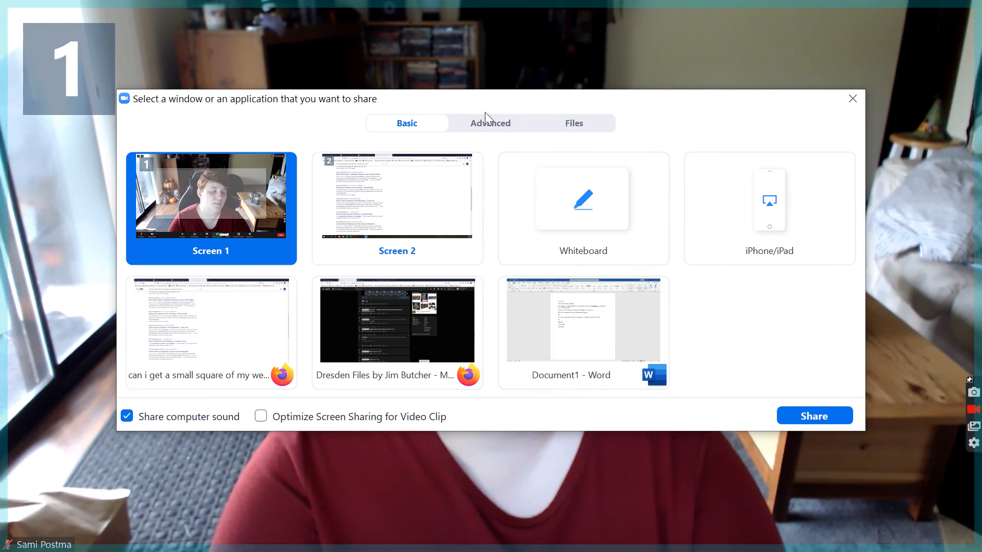
click(596, 128)
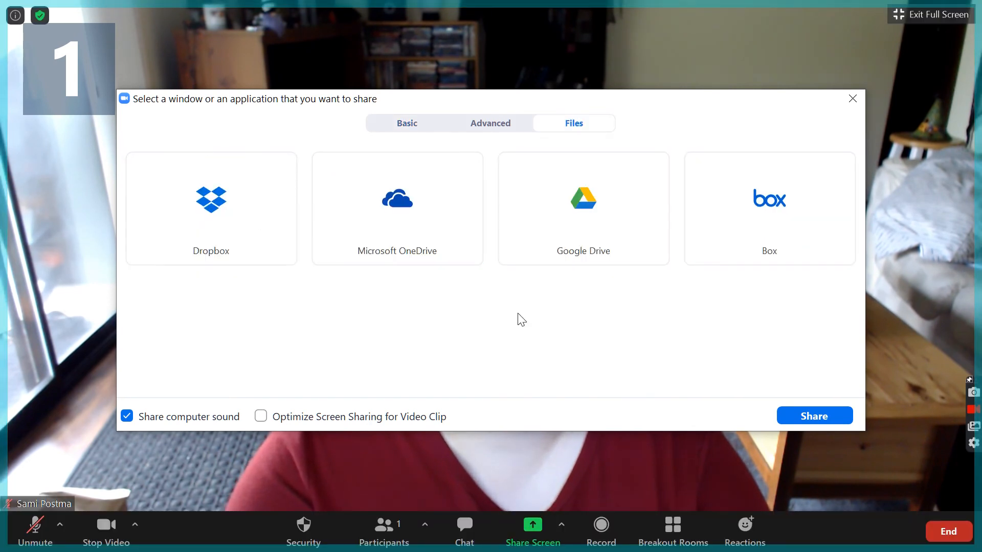
click(499, 129)
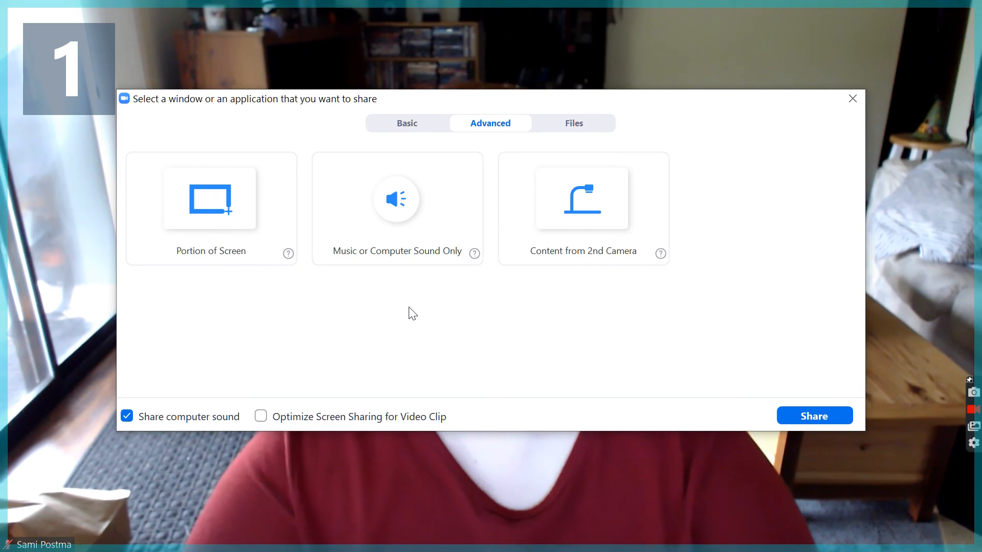
click(853, 98)
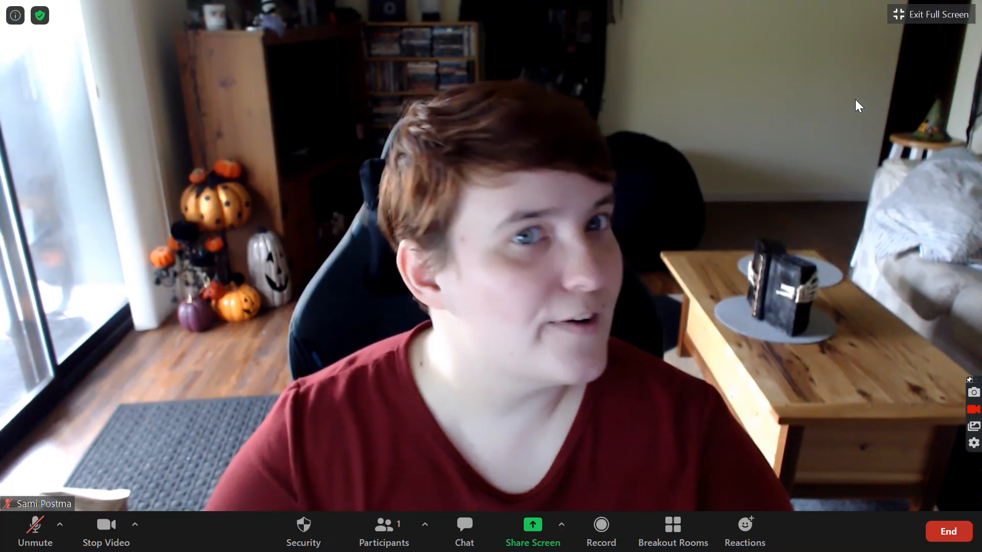